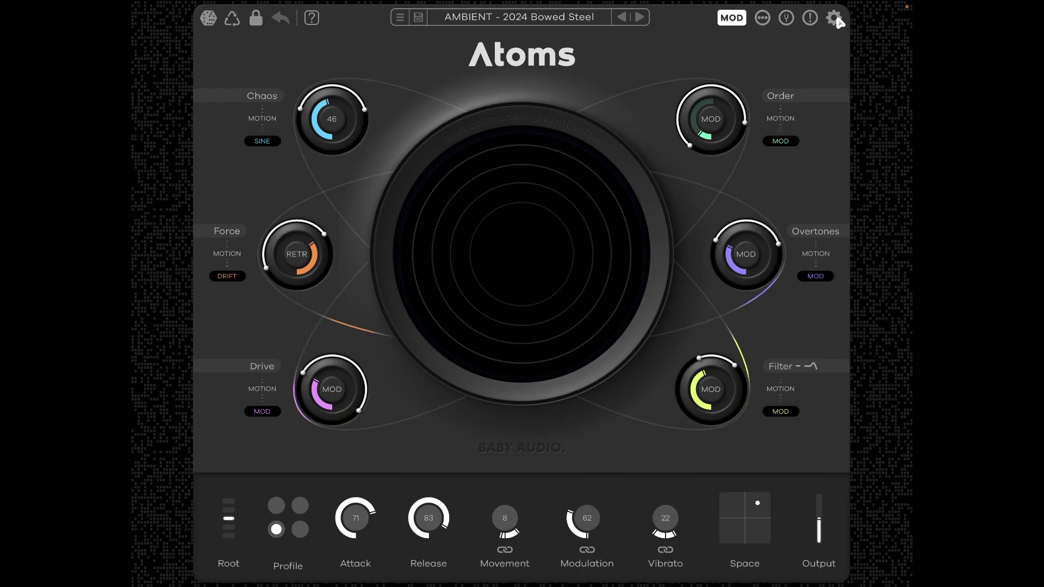
Open the Bluetooth MIDI device list from the additional settings, check the listed devices and close it
click(839, 20)
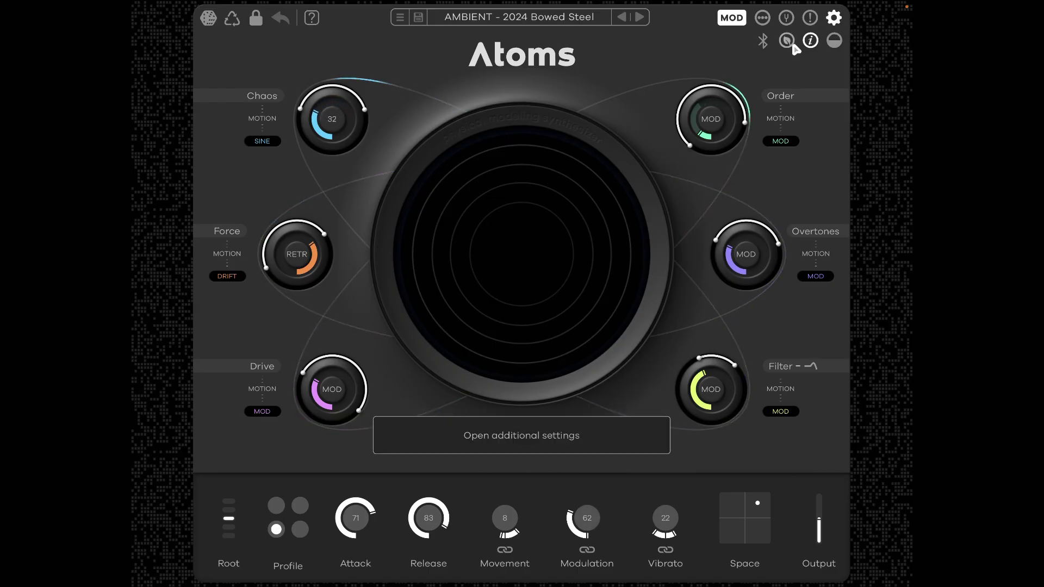
click(763, 44)
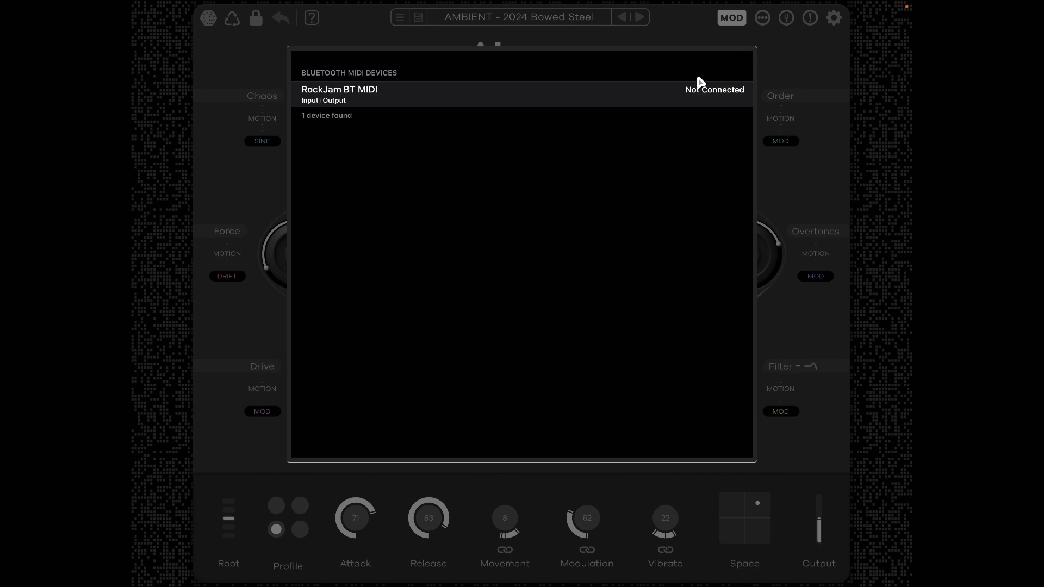
click(663, 106)
click(778, 124)
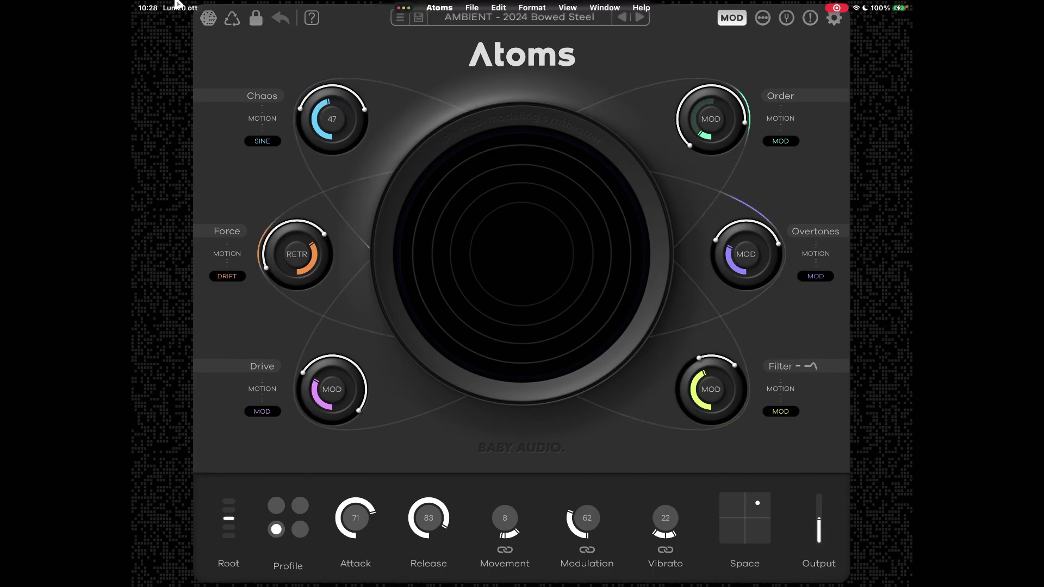
Randomize the unlocked parameters of the AMBIENT - 2024 Bowed Steel preset five times in a row
click(215, 23)
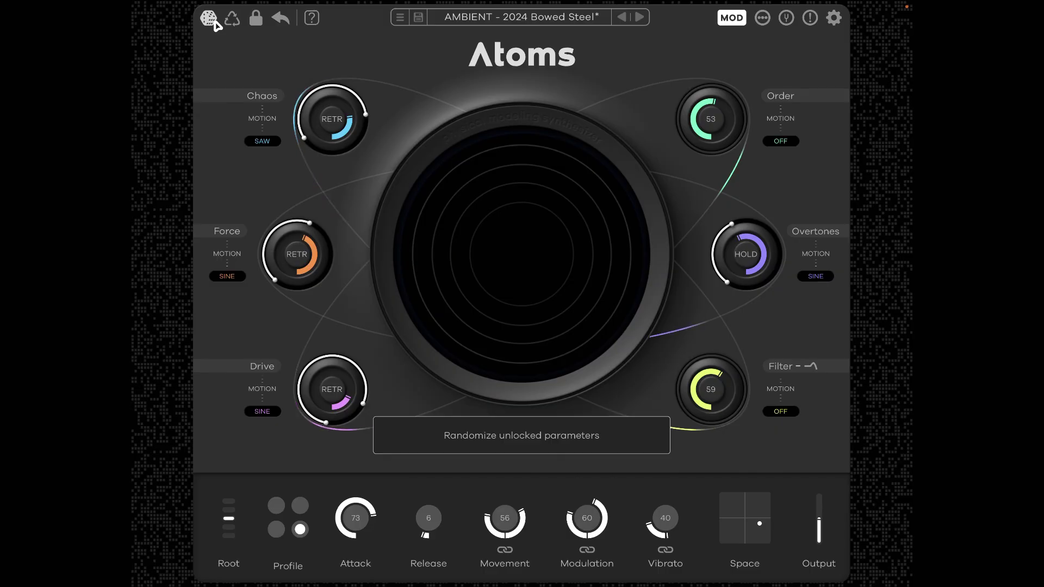
click(215, 23)
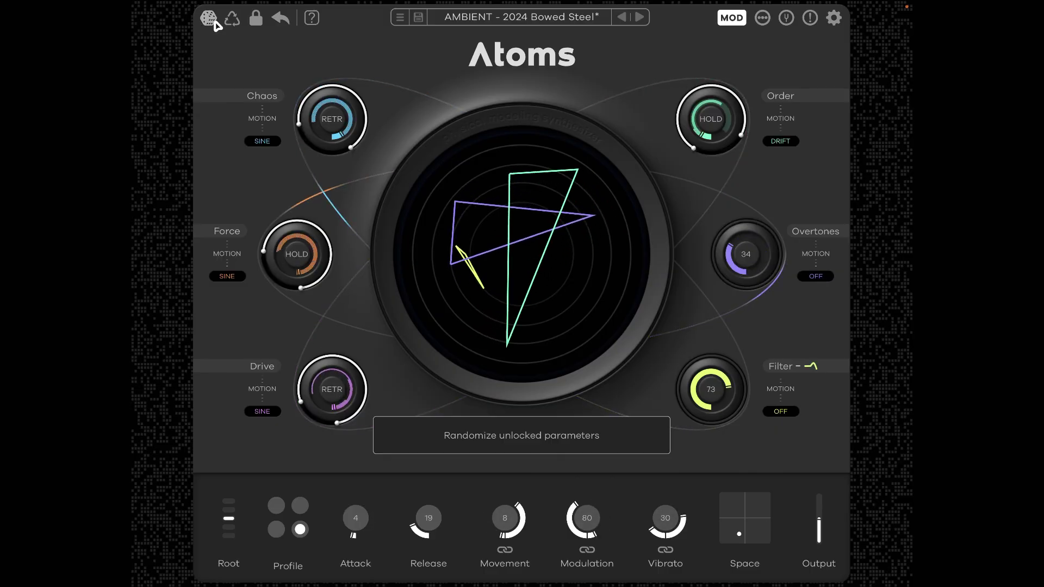
click(214, 23)
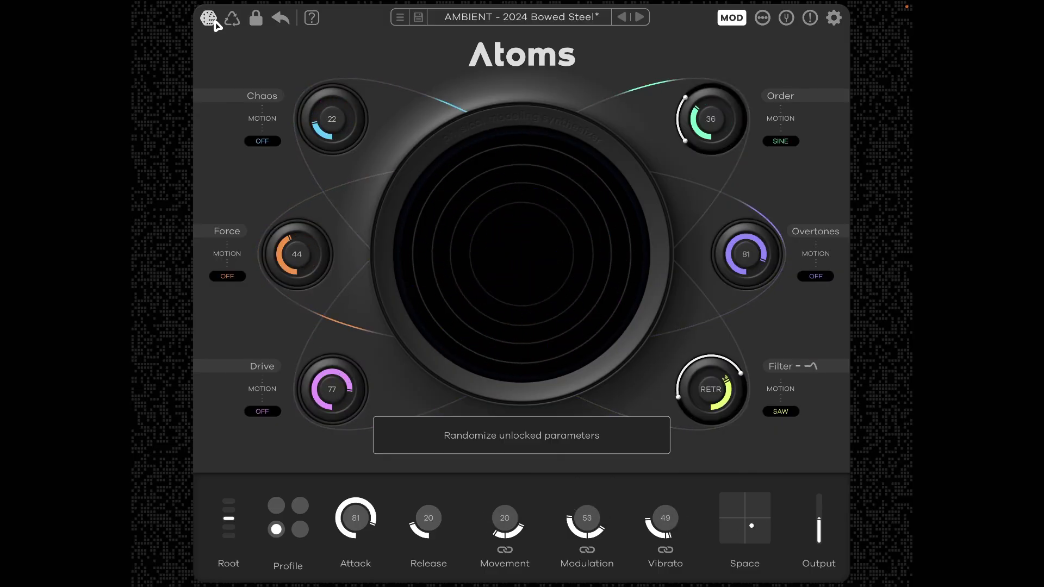
click(215, 23)
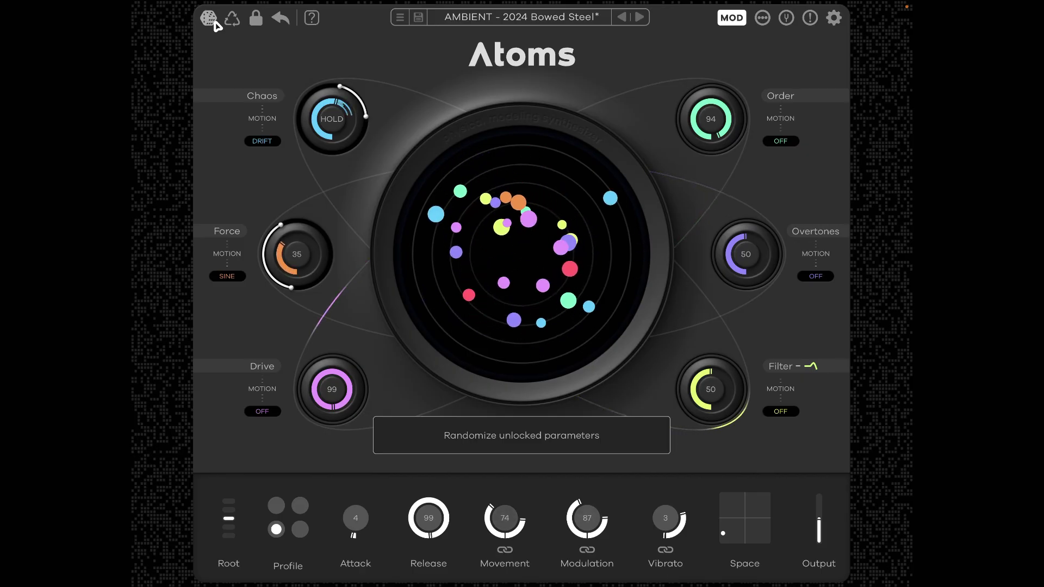
click(214, 23)
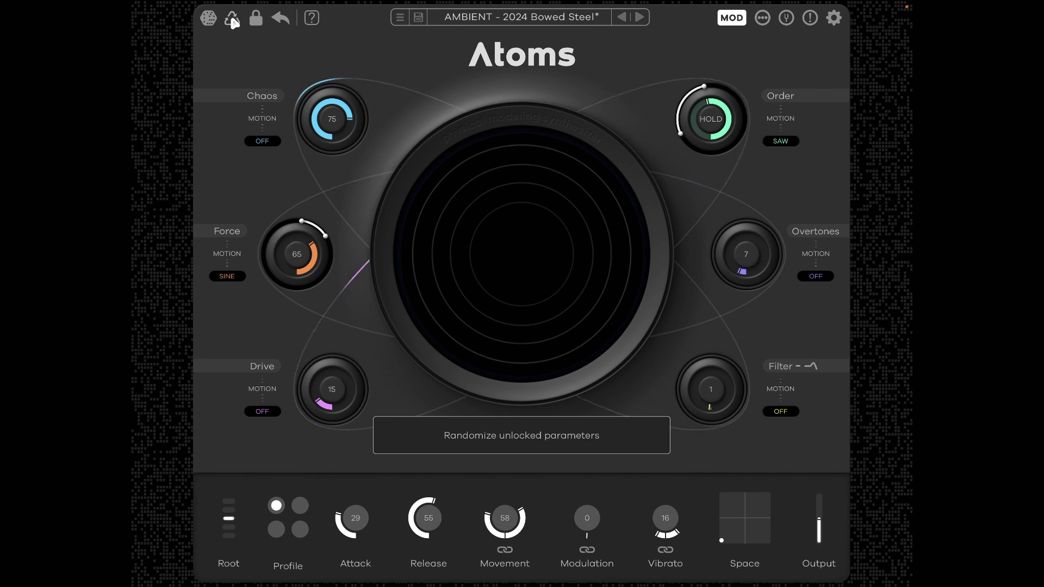
Create five successive new variations based on the current settings
click(232, 20)
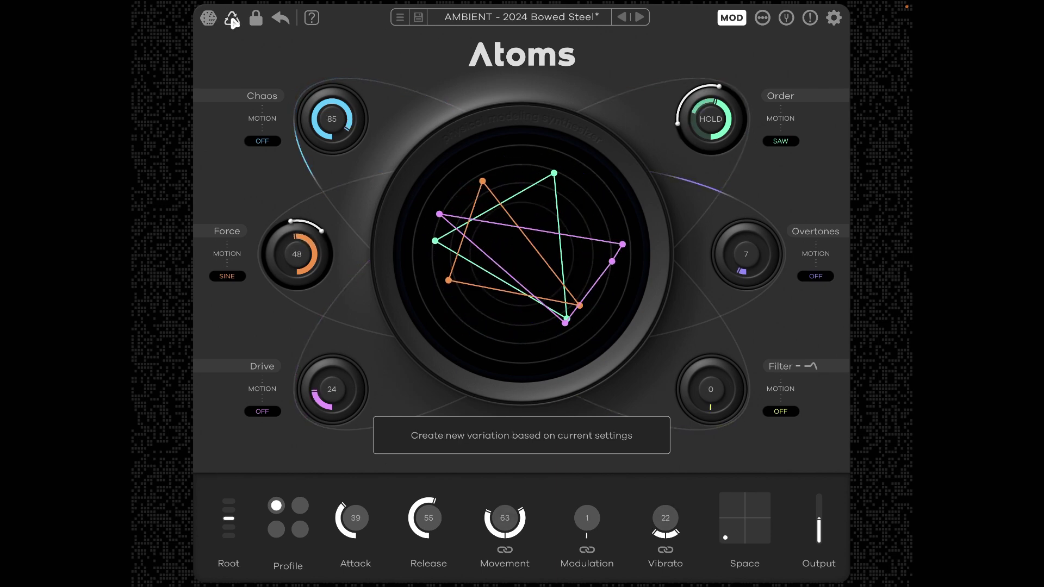
click(232, 21)
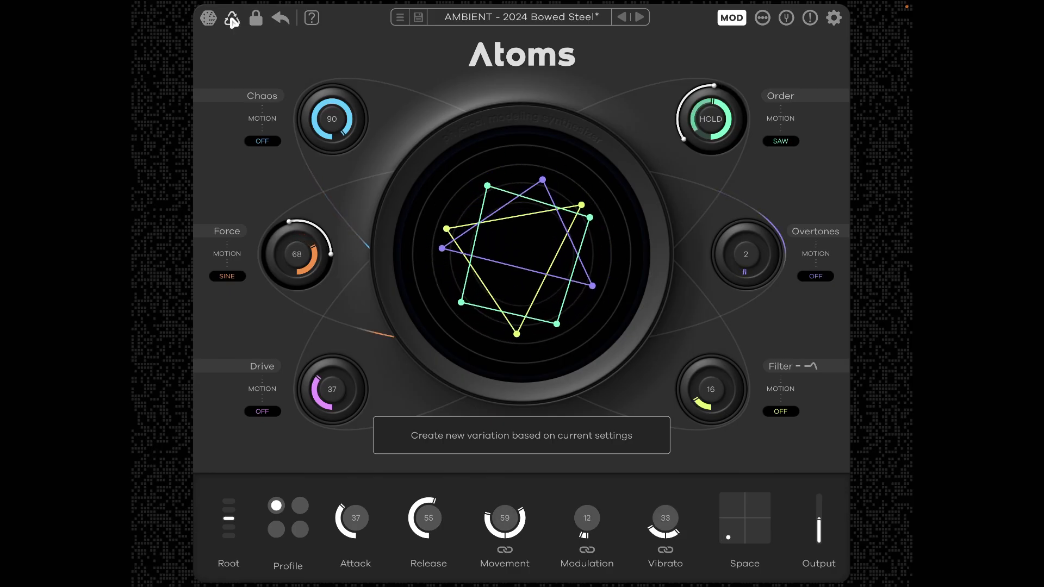
click(232, 20)
click(232, 21)
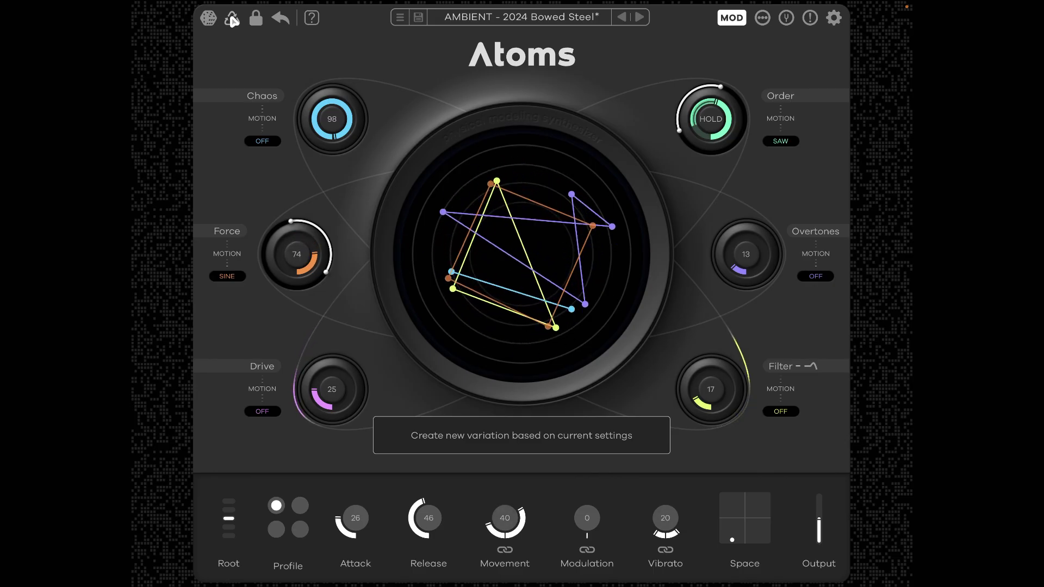
click(233, 21)
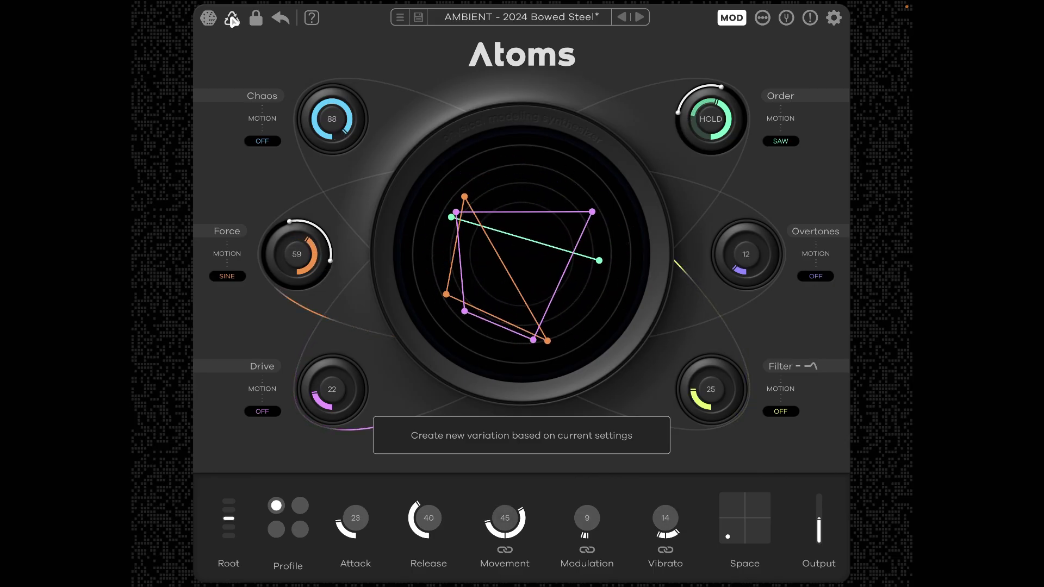
Randomize the unlocked parameters once more and undo that change
click(215, 19)
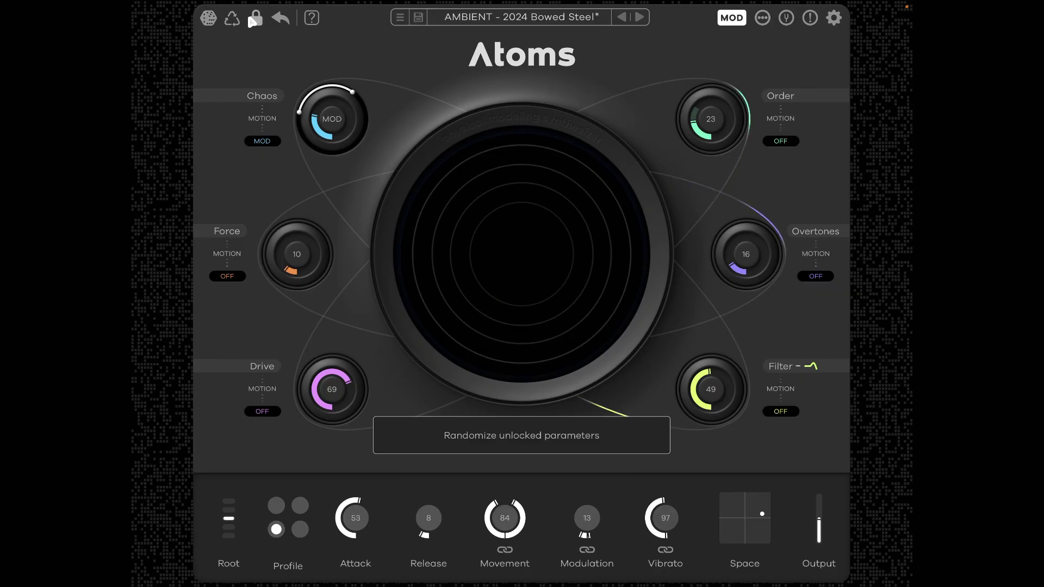
click(278, 19)
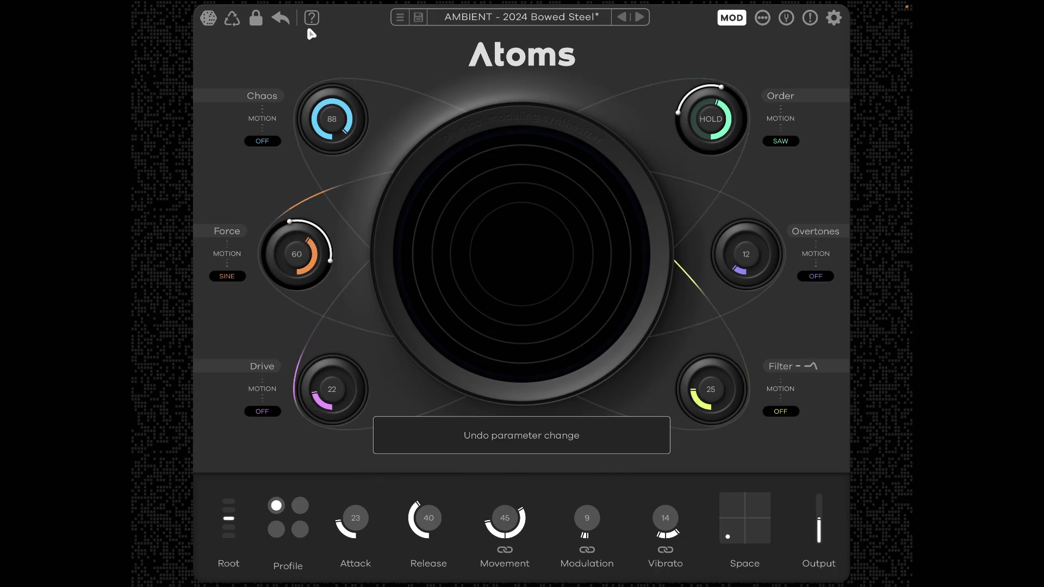
Lock the Overtones and Chaos parameters against randomization and leave the lock view
click(256, 20)
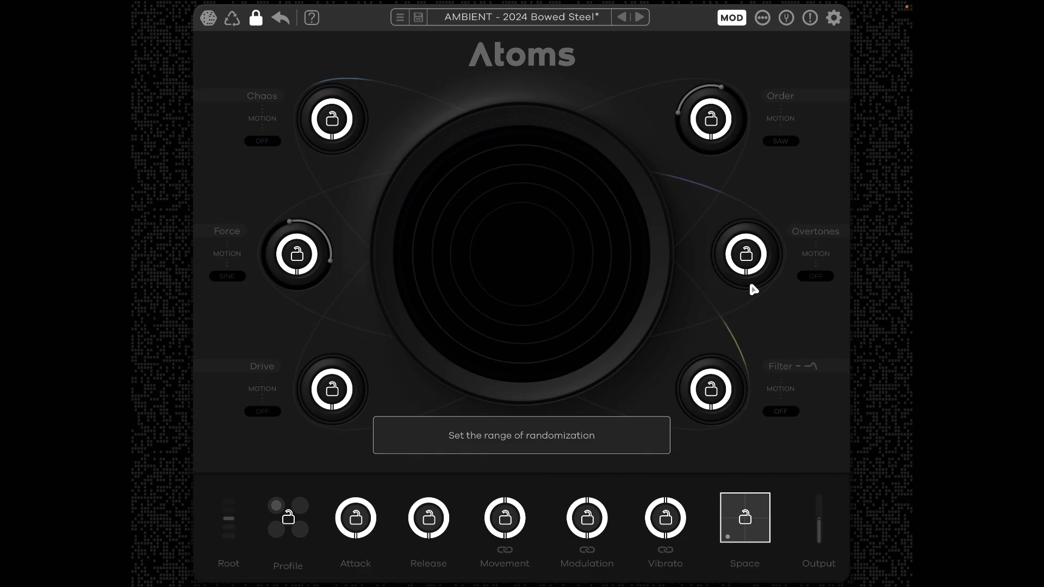
click(747, 254)
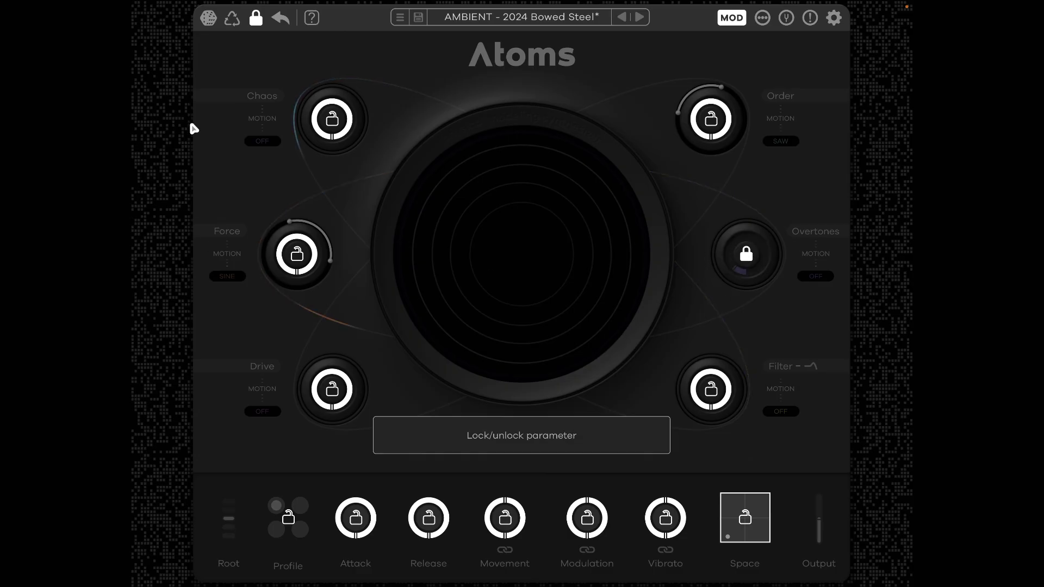
click(337, 121)
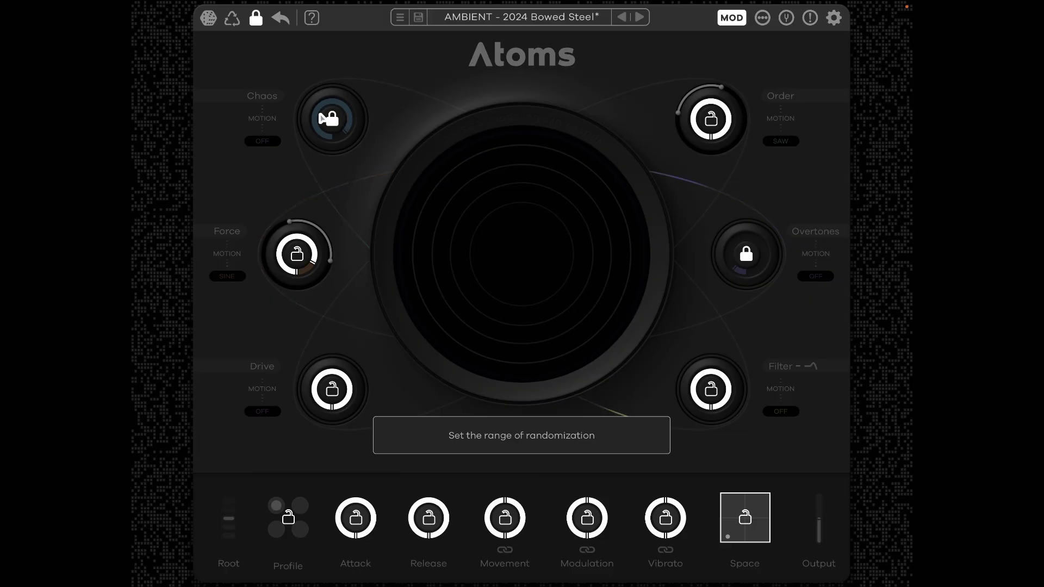
click(259, 22)
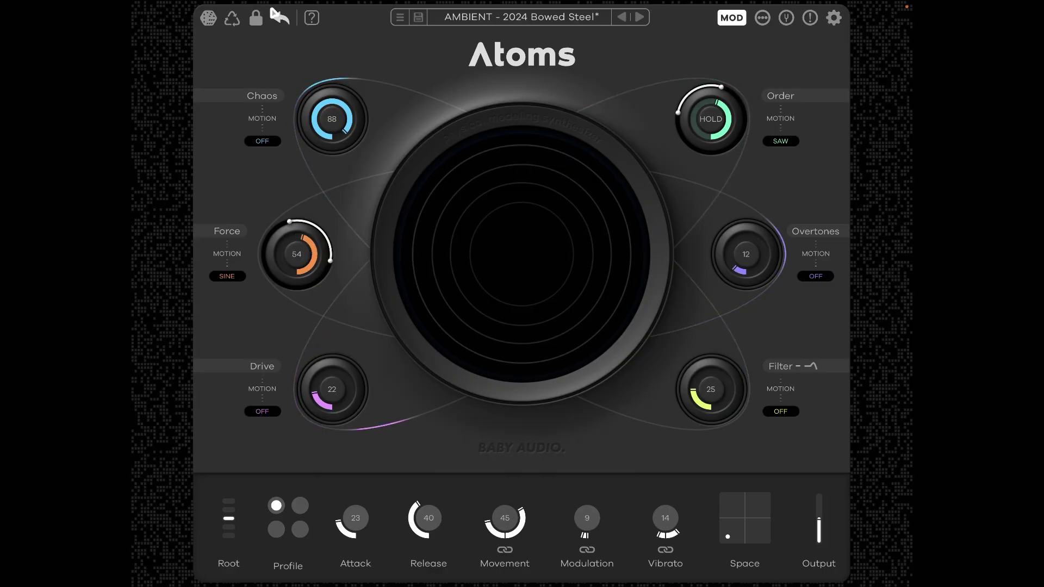
Launch the Quick Start sequence, read its first step, then end it and dismiss the closing hint
click(314, 19)
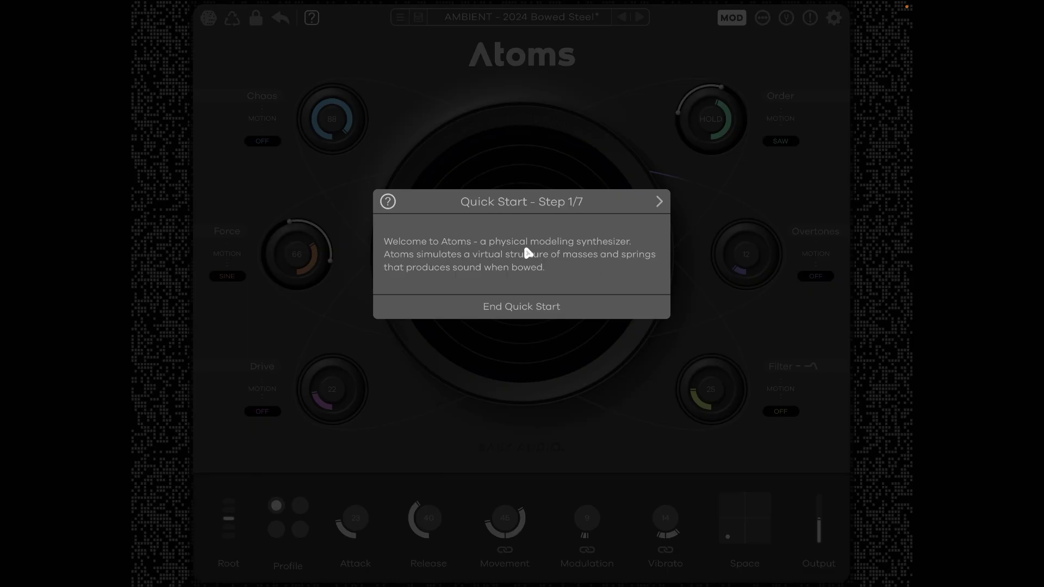
click(537, 313)
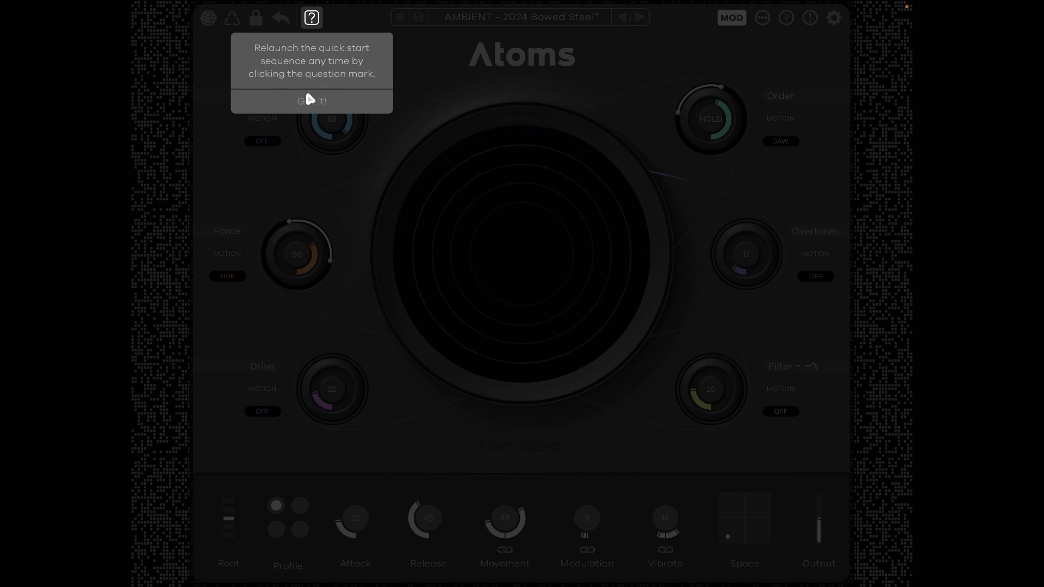
click(339, 101)
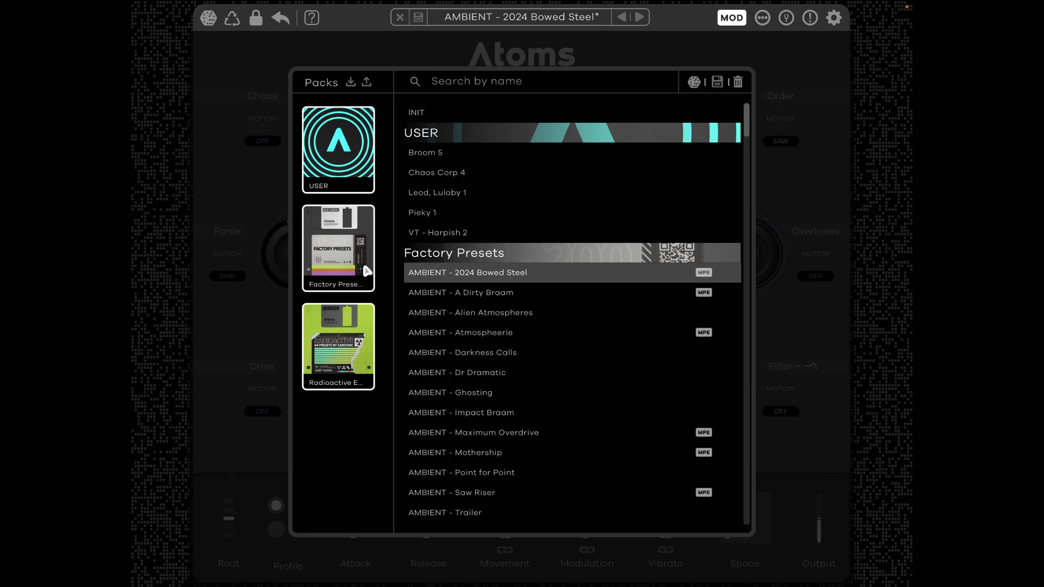
Jump to the USER pack in the preset browser and load Pieky 1, Chaos Corp 4 and Leod, Luloby 1 in turn
click(354, 175)
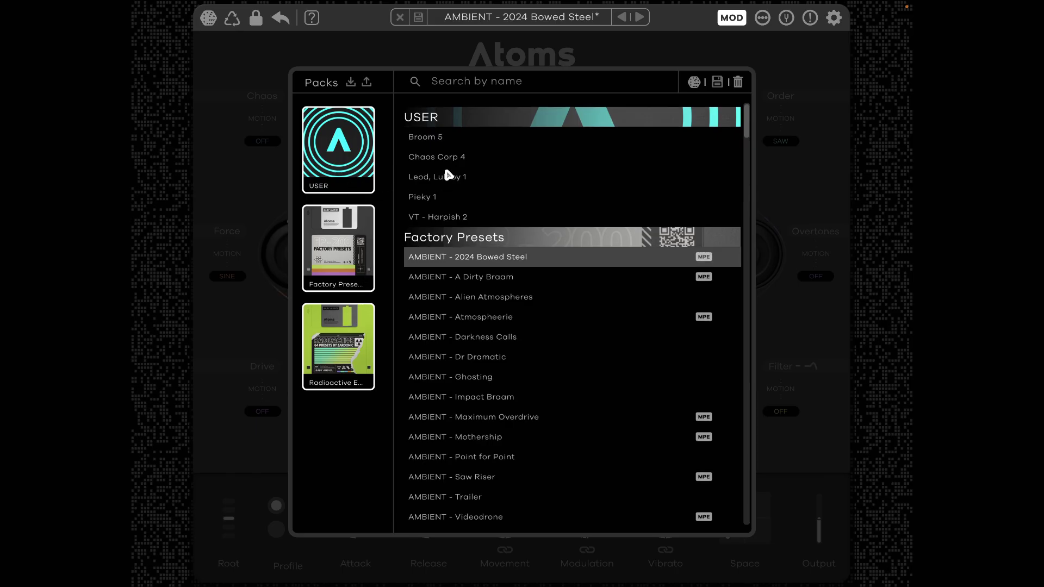
click(437, 198)
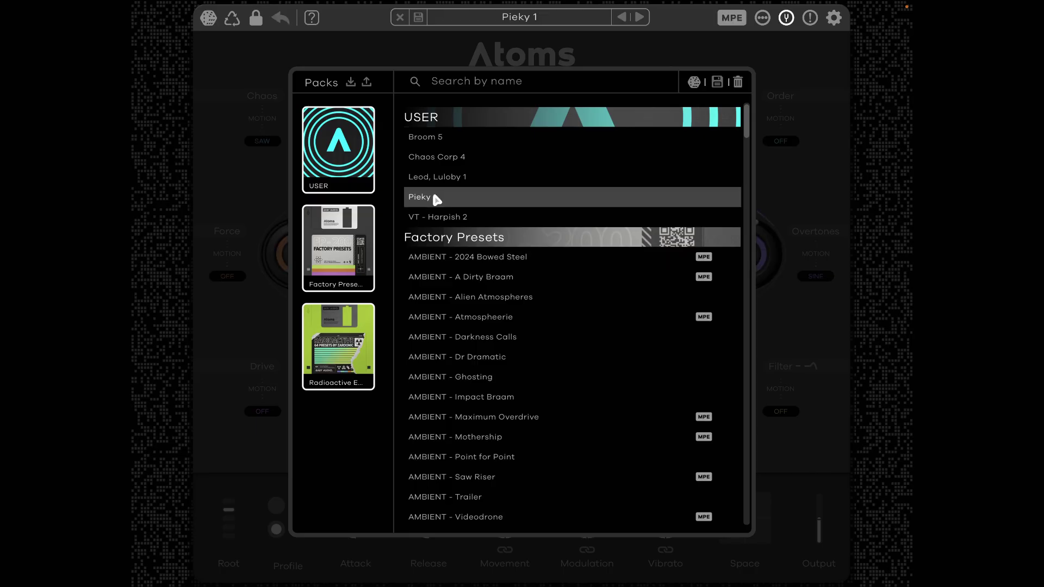
click(457, 158)
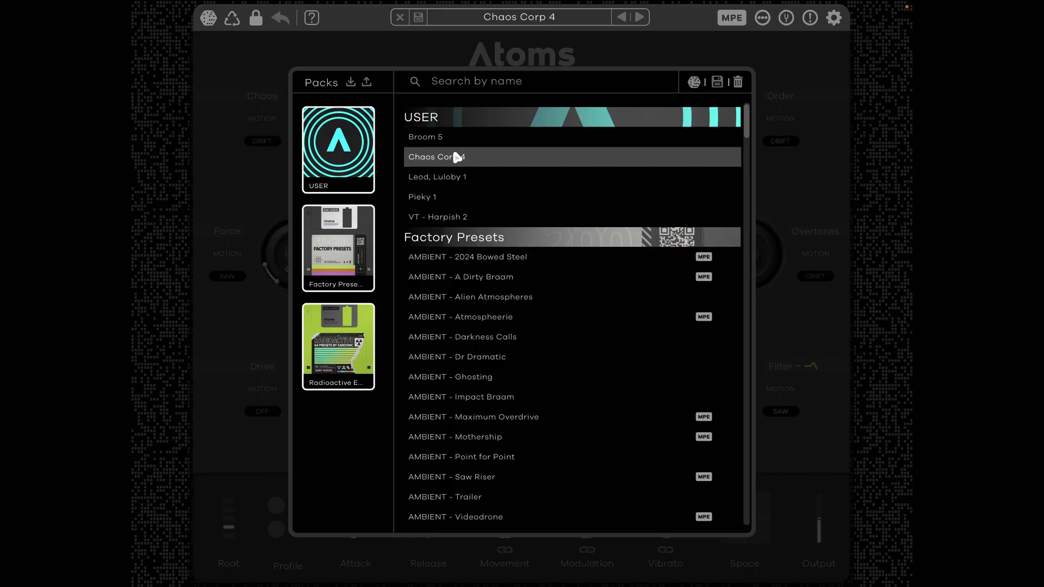
click(458, 178)
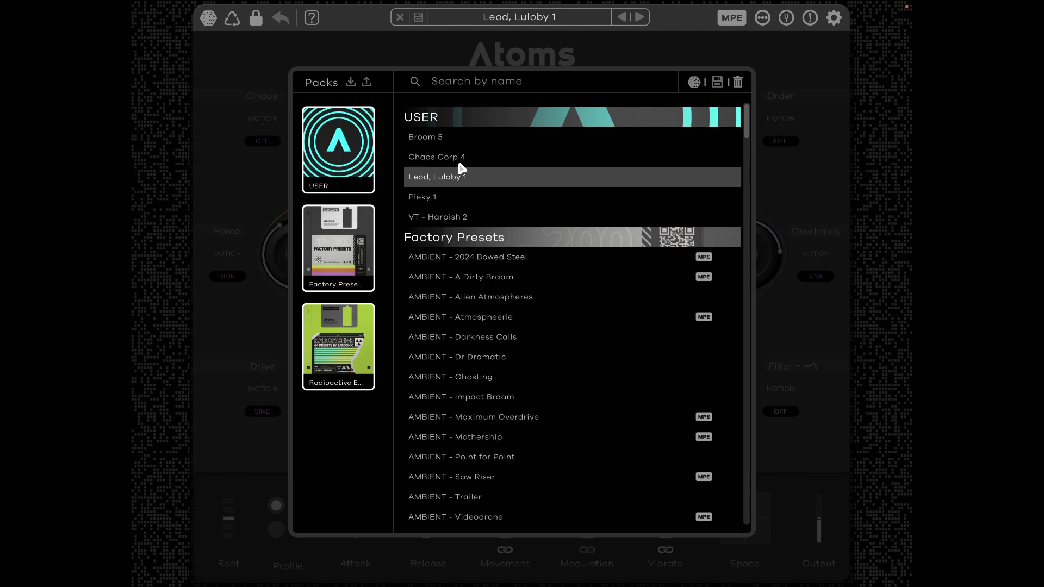
Browse the Factory Presets and Radioactive Expansion Pack, loading BASS - Thermonuclear, BASS - Vintage Fuzz and DRONE - Fallout in turn
click(372, 236)
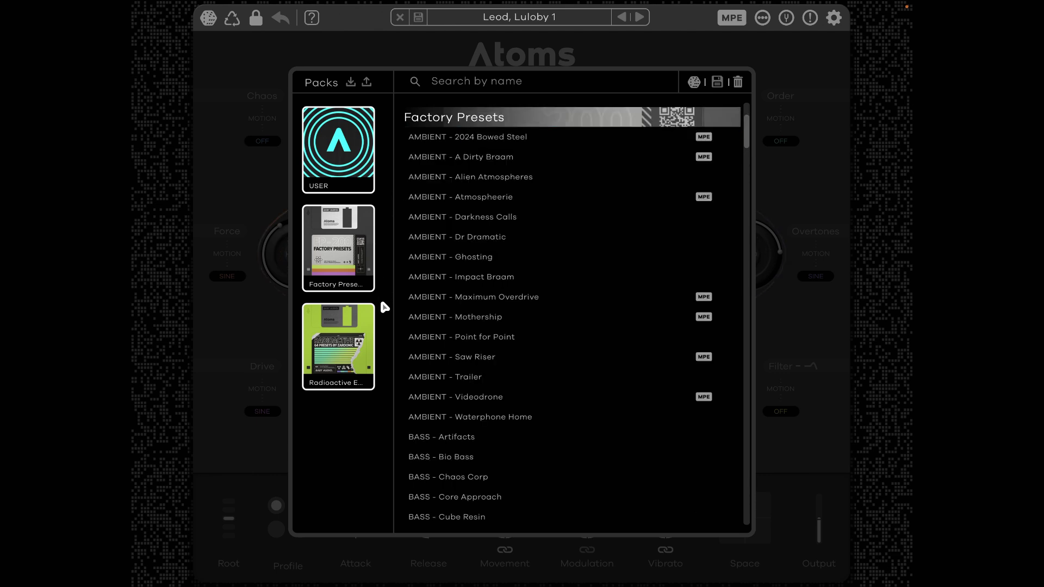
click(367, 322)
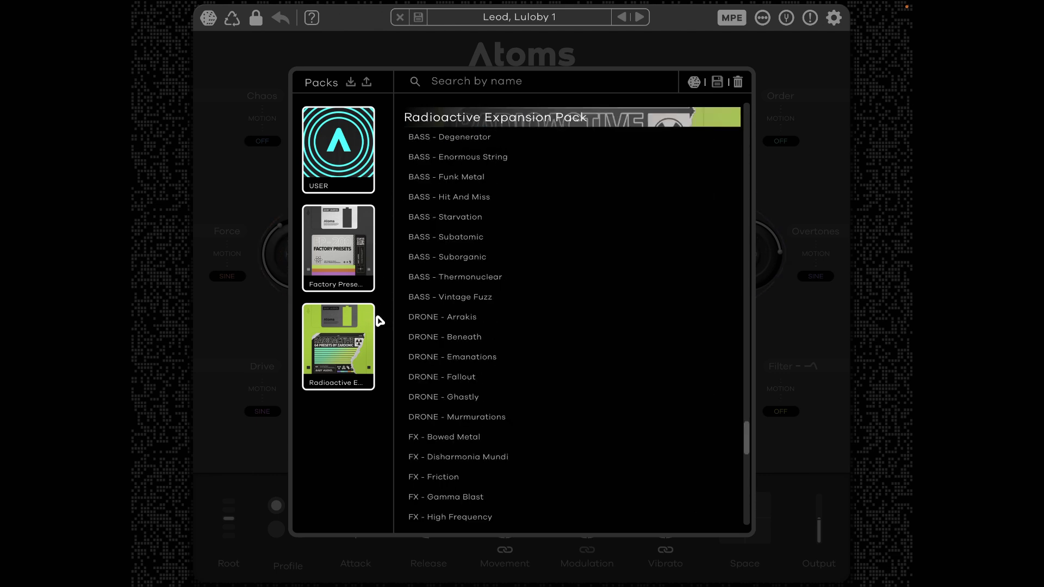
click(435, 275)
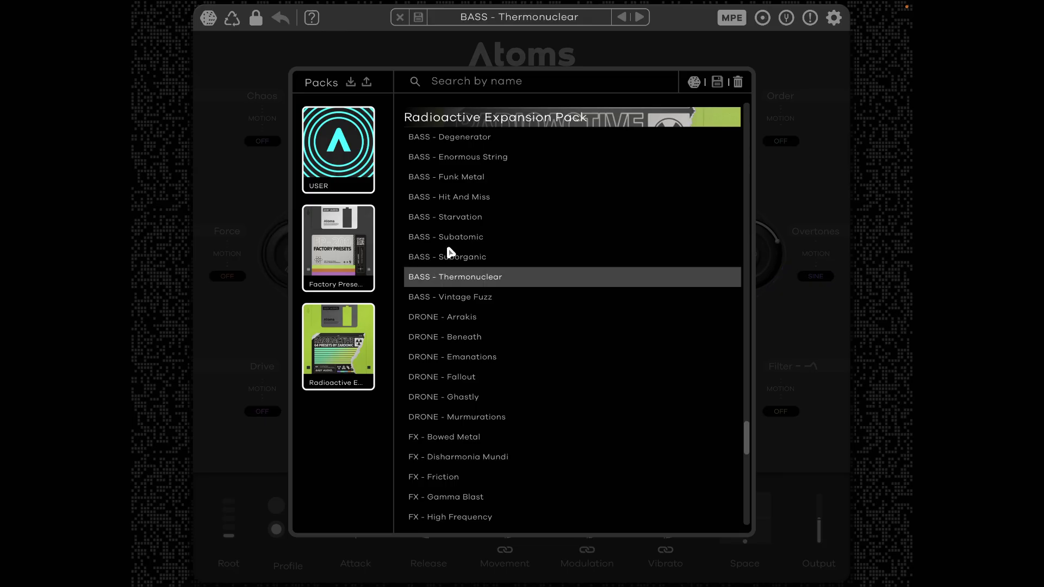
click(471, 301)
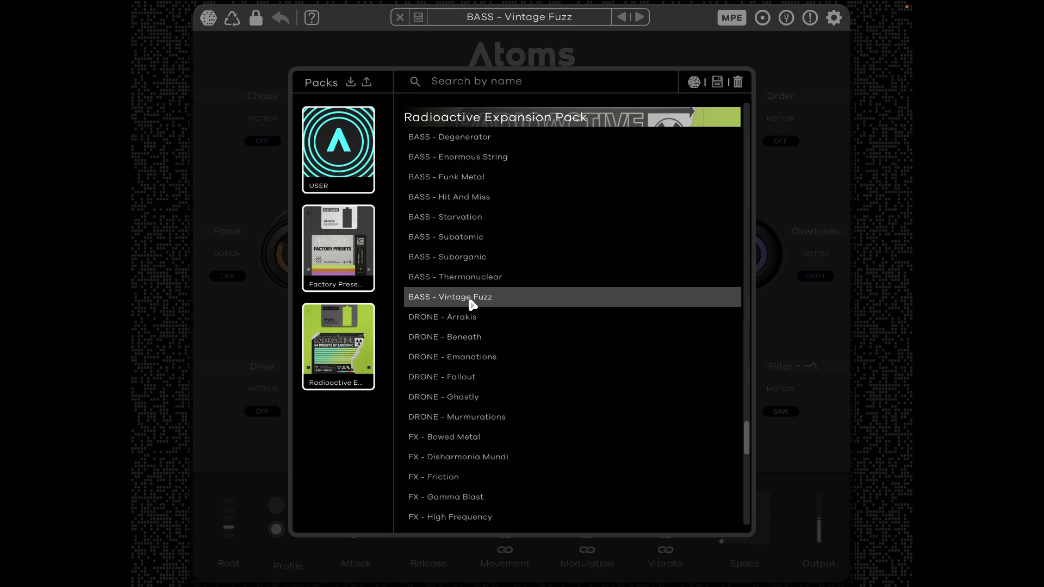
click(451, 380)
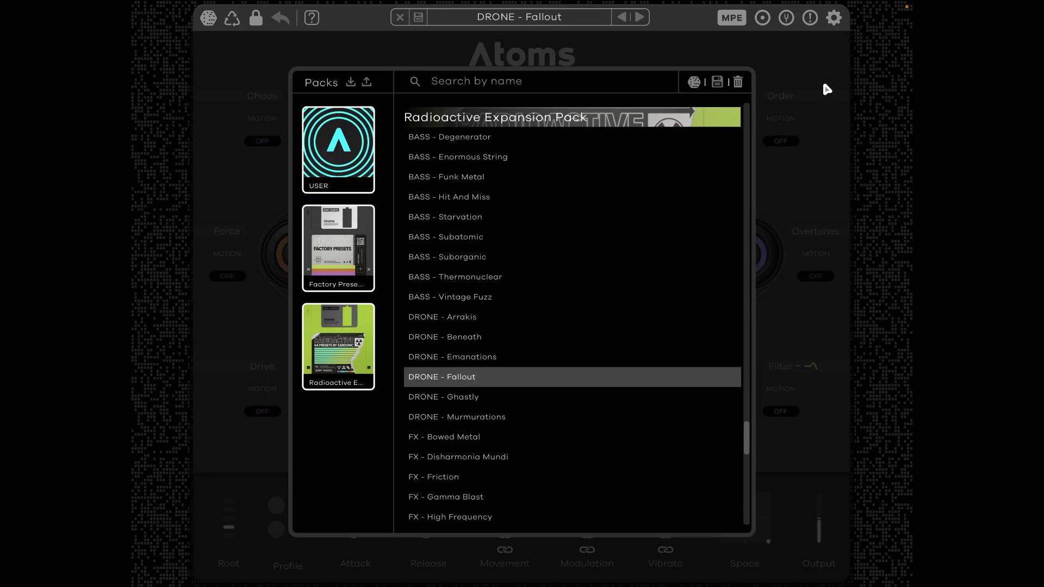
Load a random preset from the preset browser three times
click(695, 83)
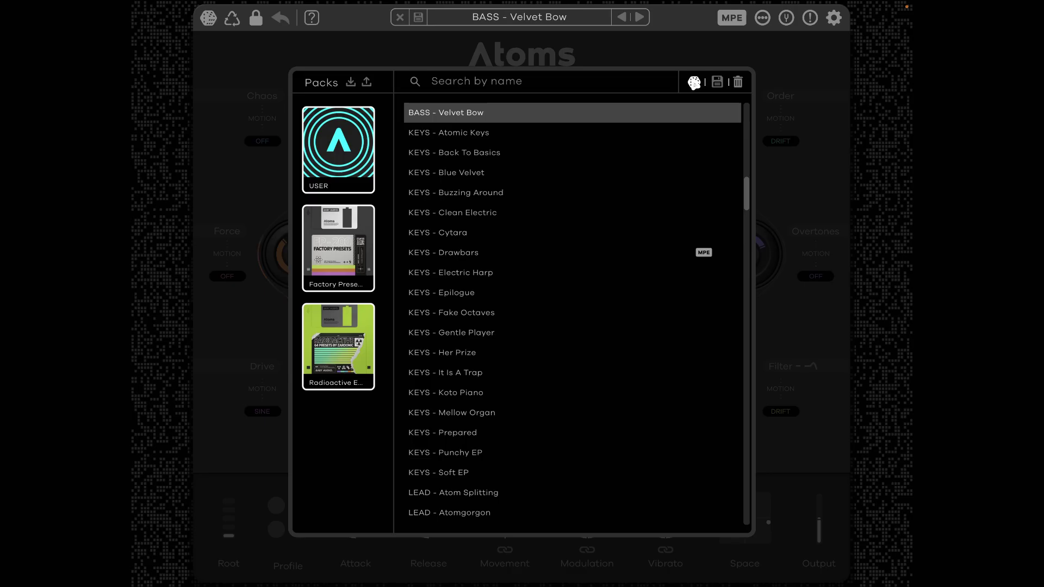
click(694, 83)
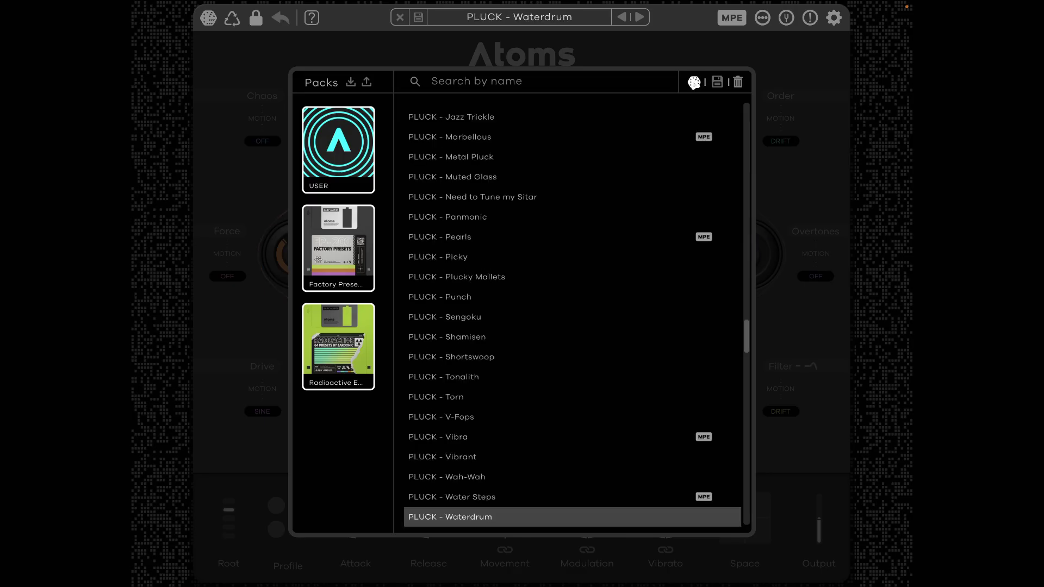
click(695, 83)
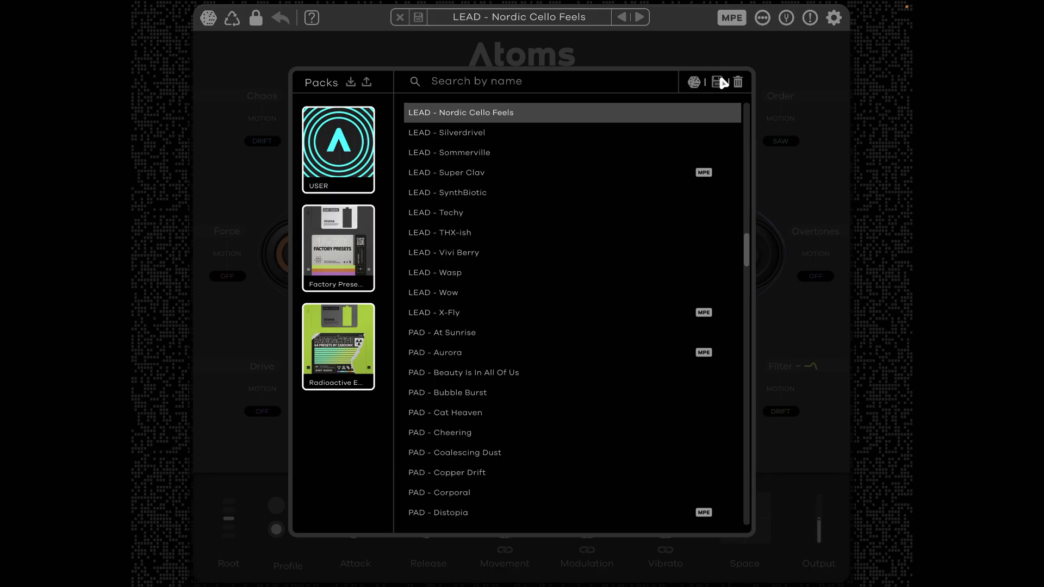
Start saving the current sound as a preset and cancel at the name prompt
click(718, 83)
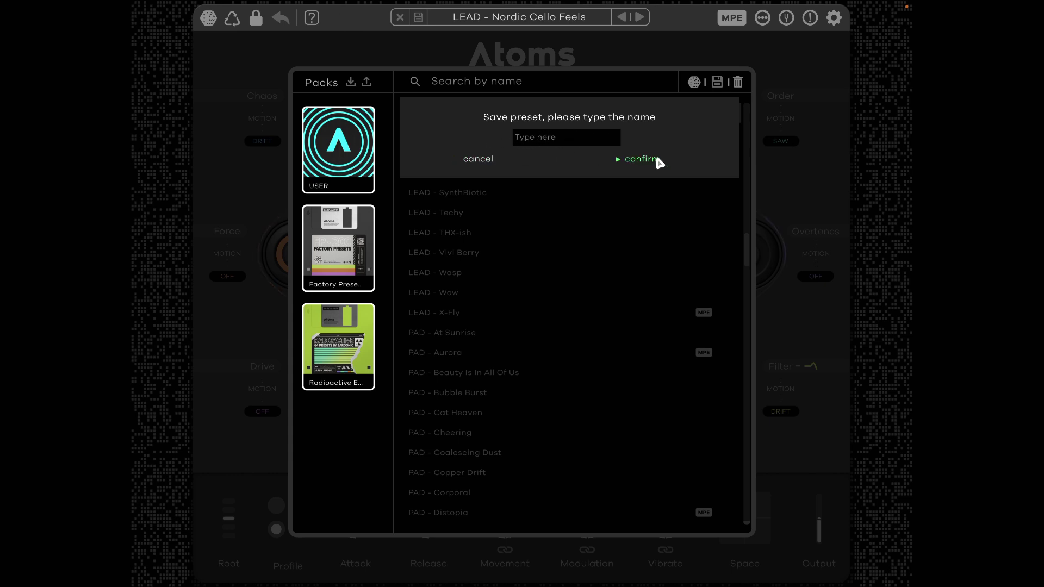
click(493, 161)
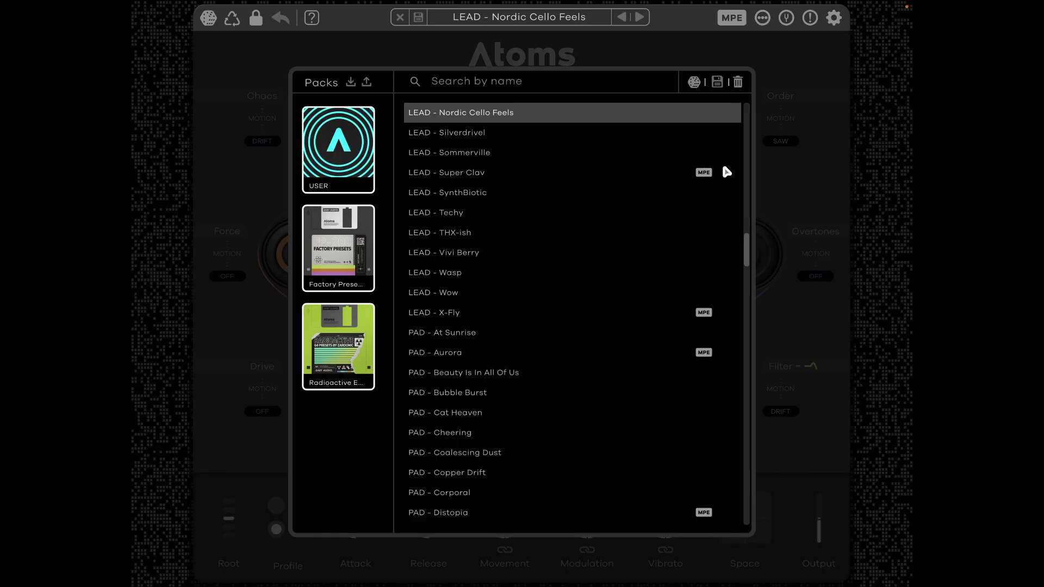
Close the preset browser, and turn MIDI Polyphonic Expression on and back off
click(841, 163)
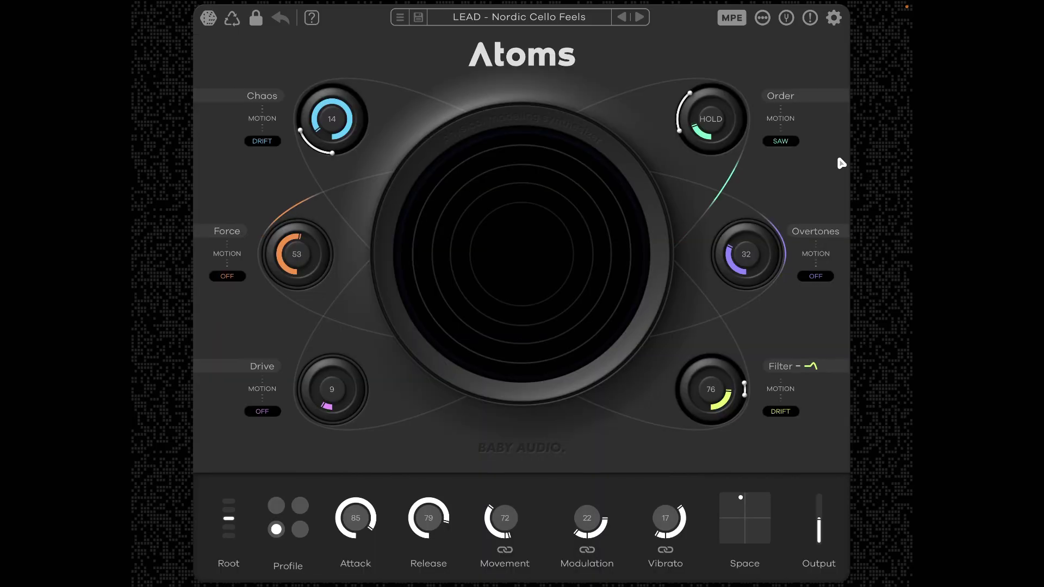
click(732, 18)
click(730, 20)
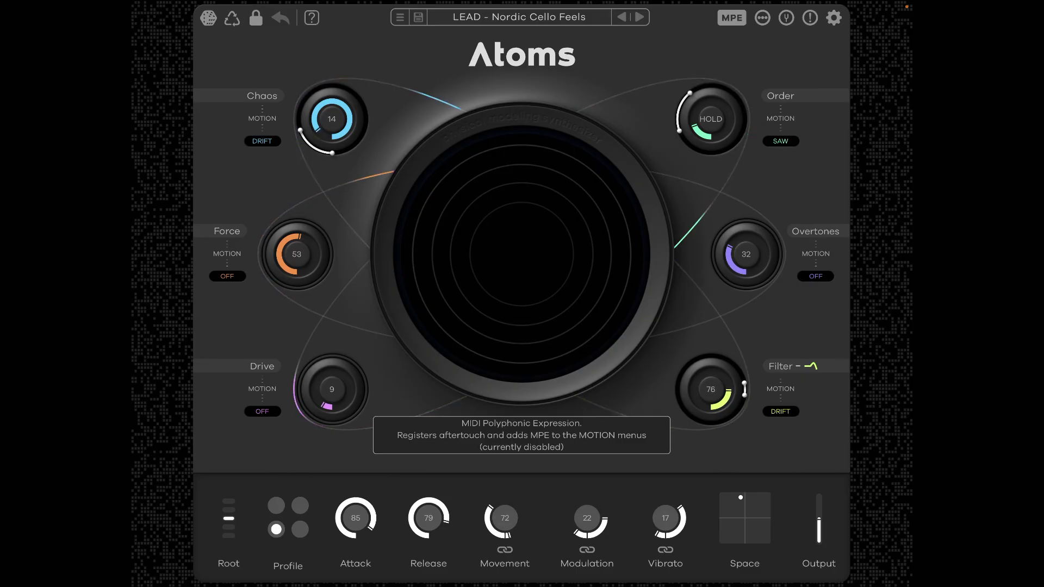
mouse_move(905, 2)
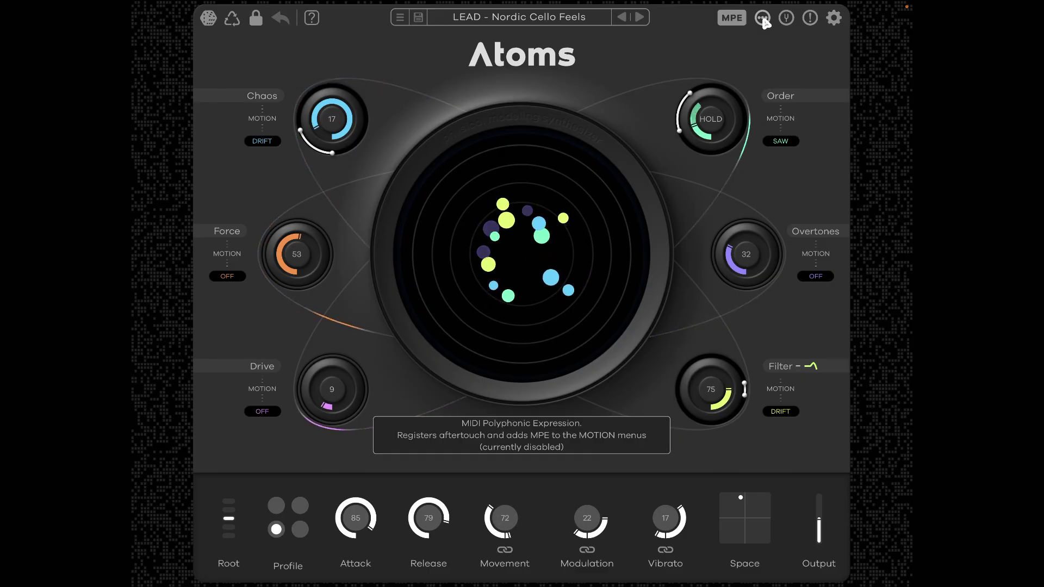
Switch the synth to monophonic mode, and try a global tuning of -12 cents before resetting it to 0 cents
click(762, 18)
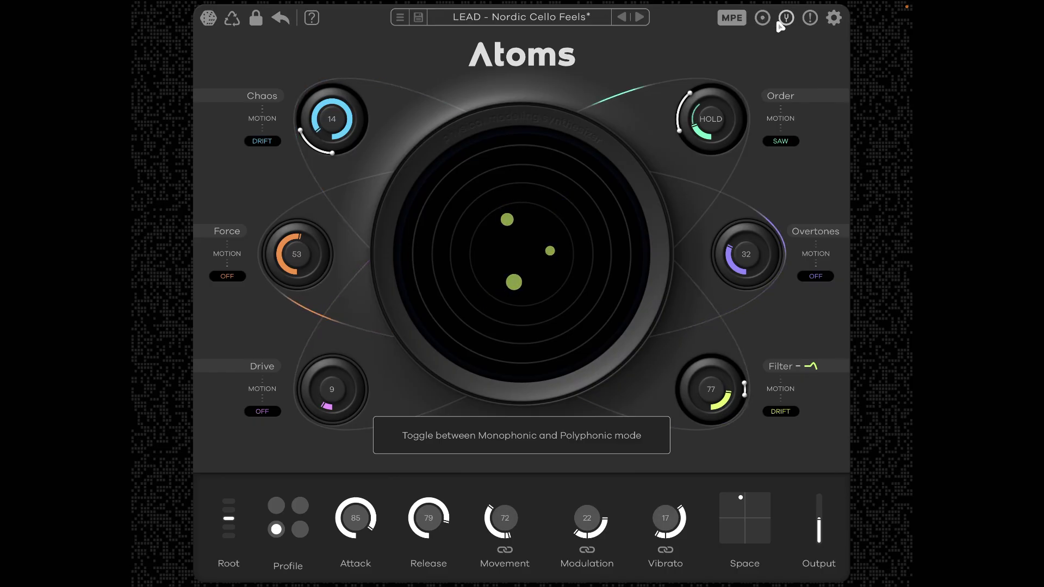
click(779, 22)
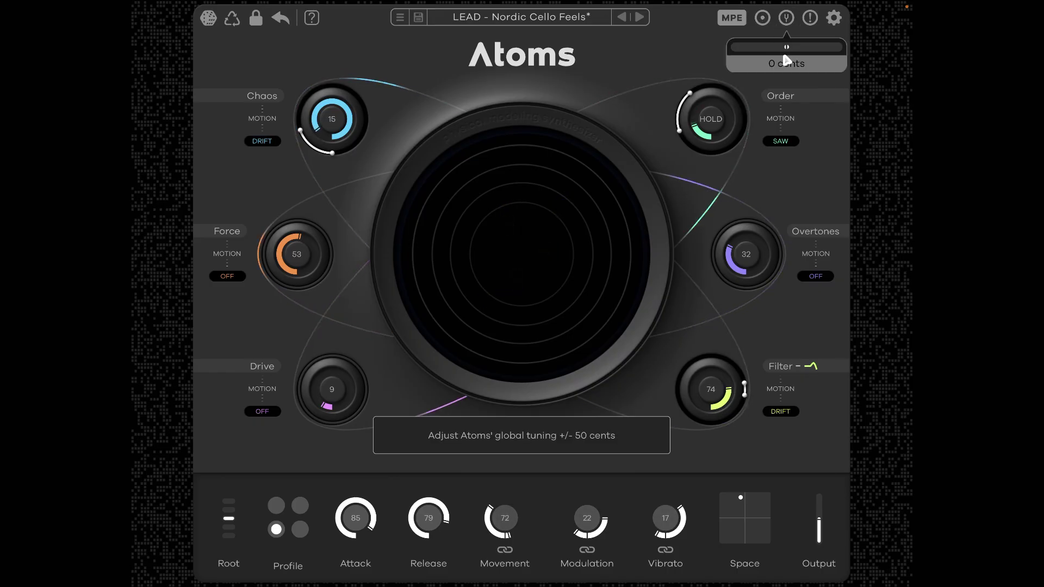
drag(789, 52, 766, 53)
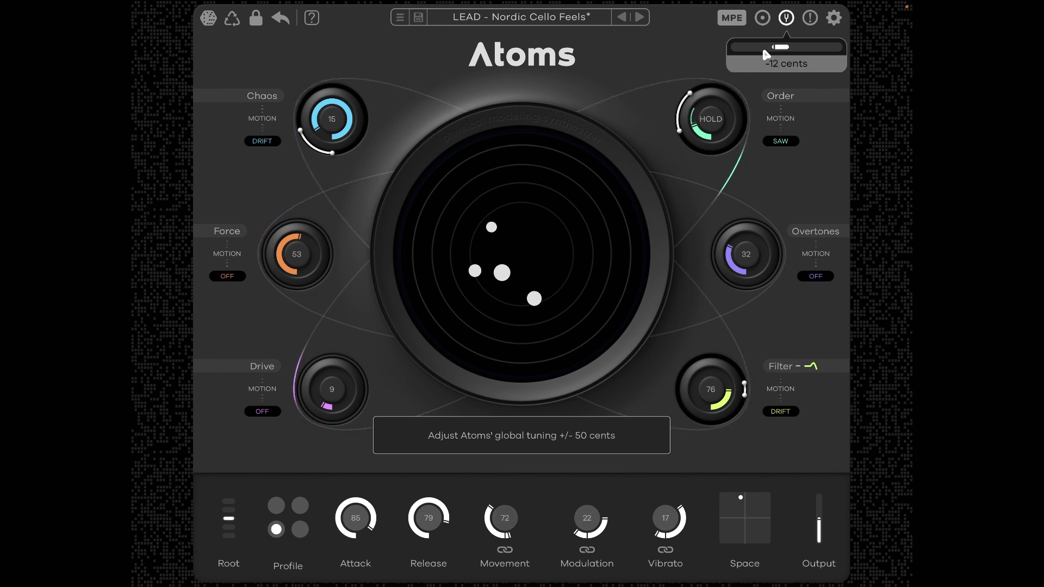
drag(764, 51, 786, 49)
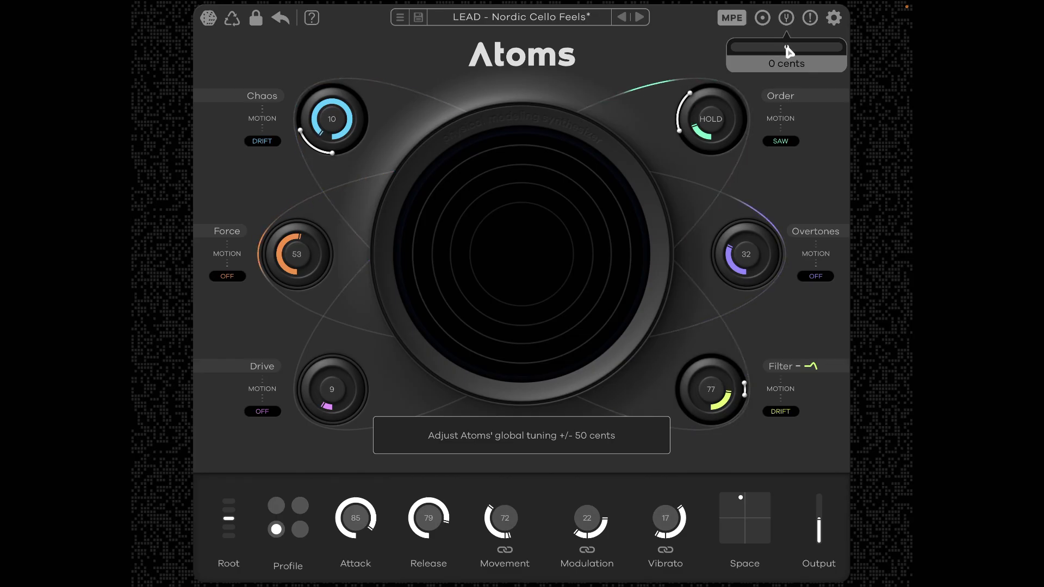
Stop all voices with Panic, and enable ECO mode from the additional settings and disable it again
click(810, 20)
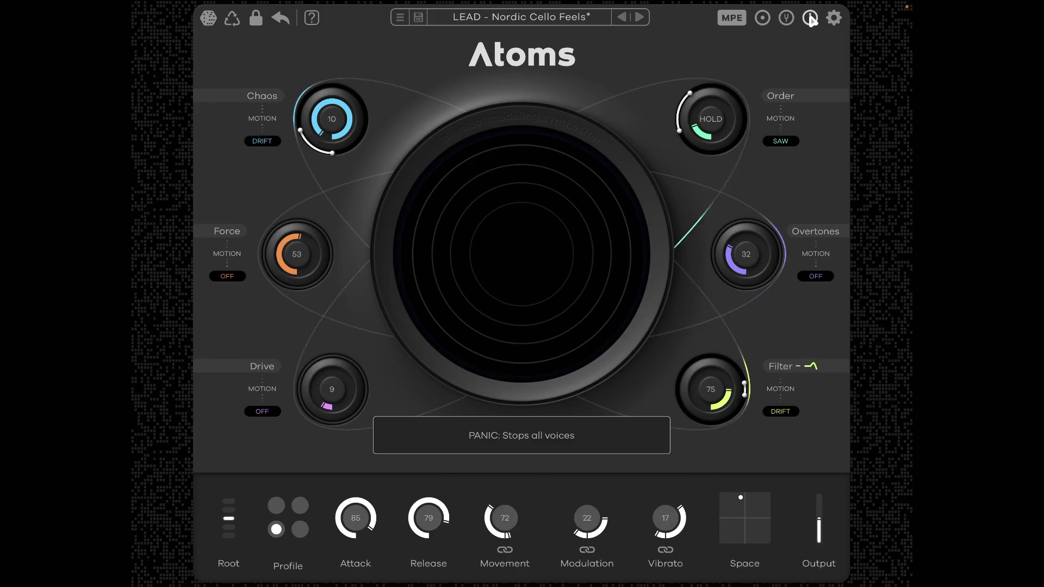
click(833, 20)
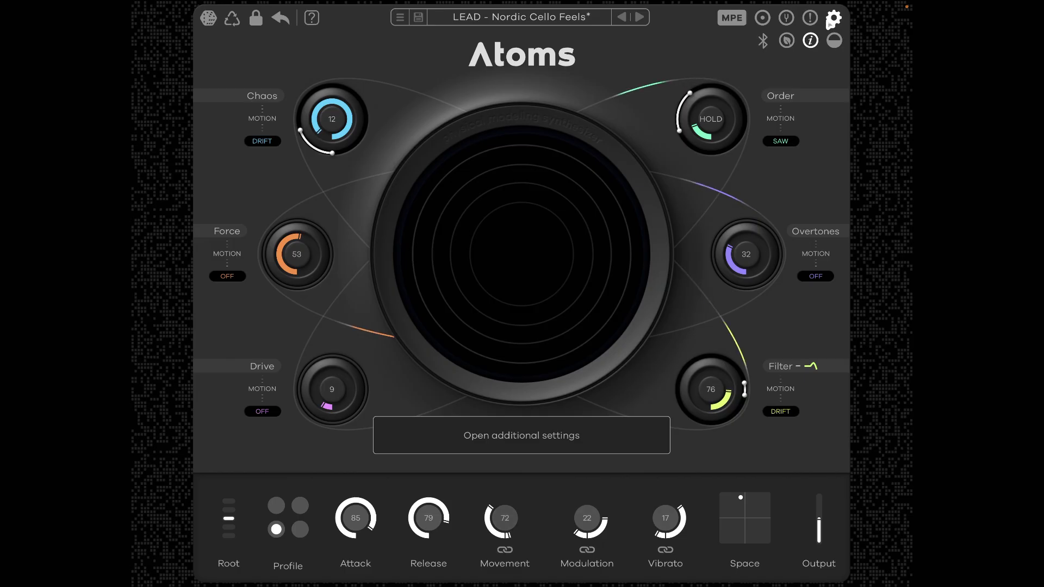
click(785, 42)
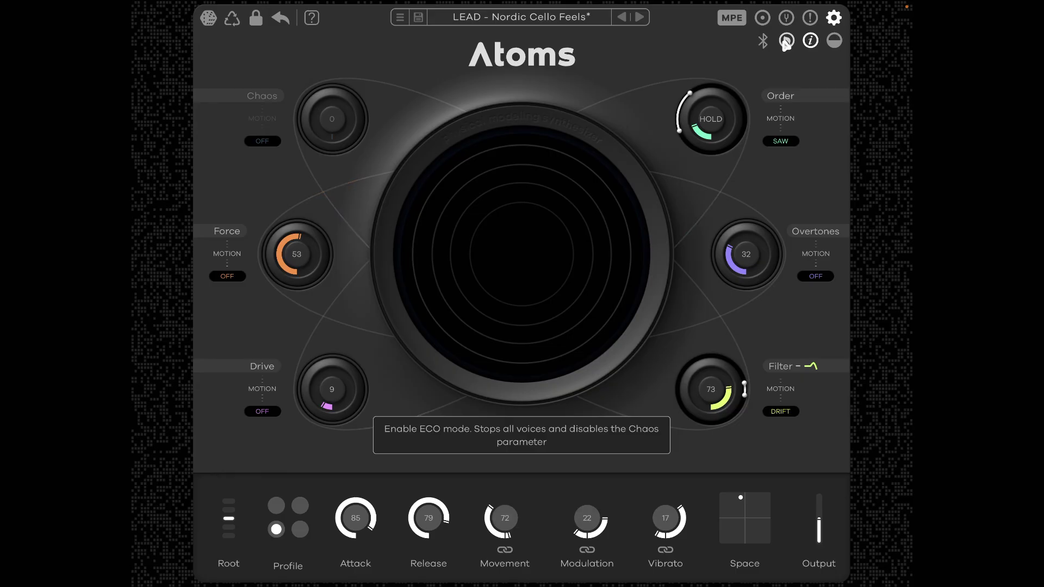
click(786, 41)
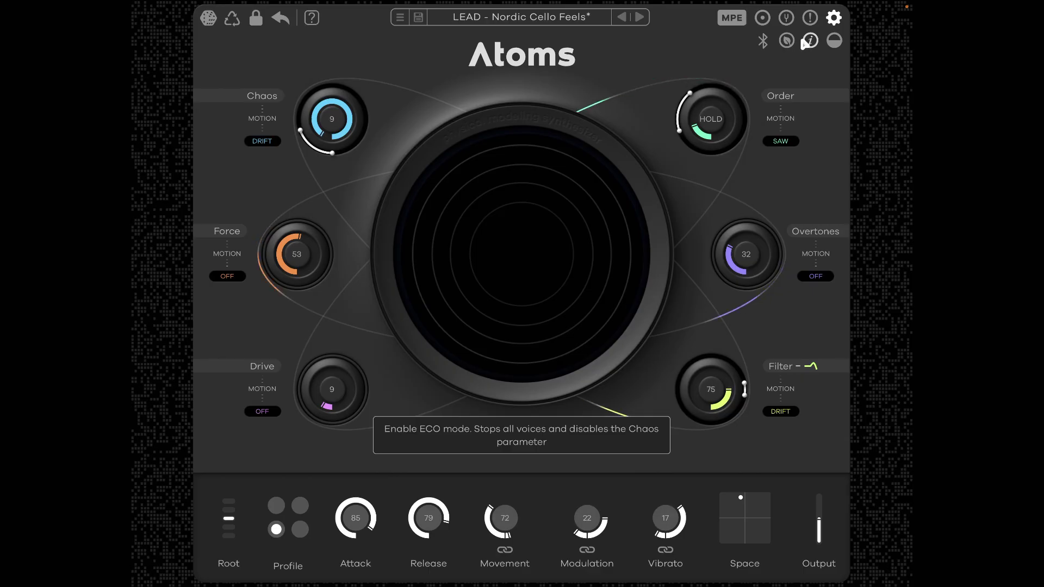
Disable and re-enable the info tooltips, and check the tooltip of the Overtones knob
click(807, 45)
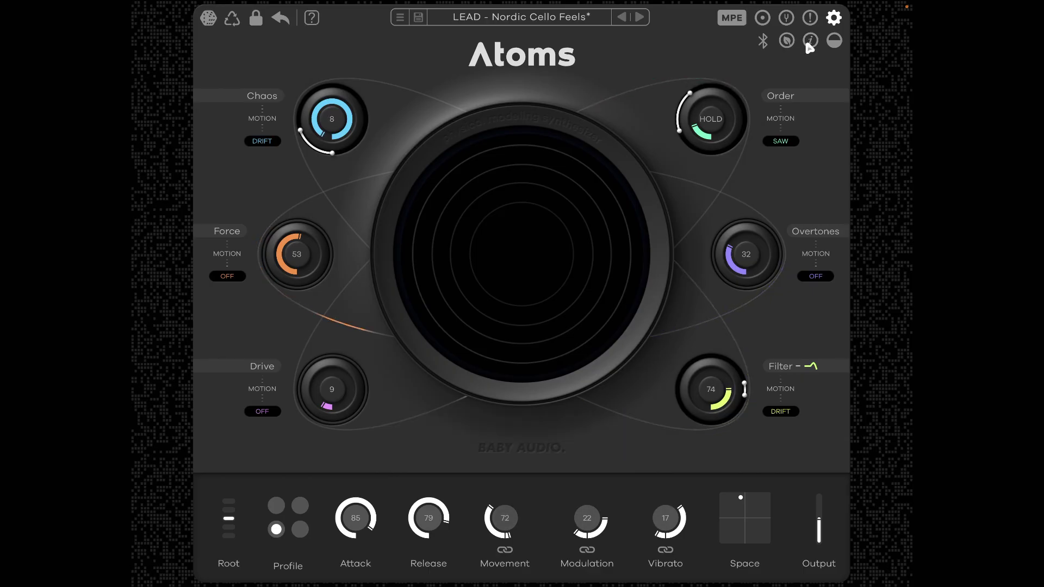
click(809, 46)
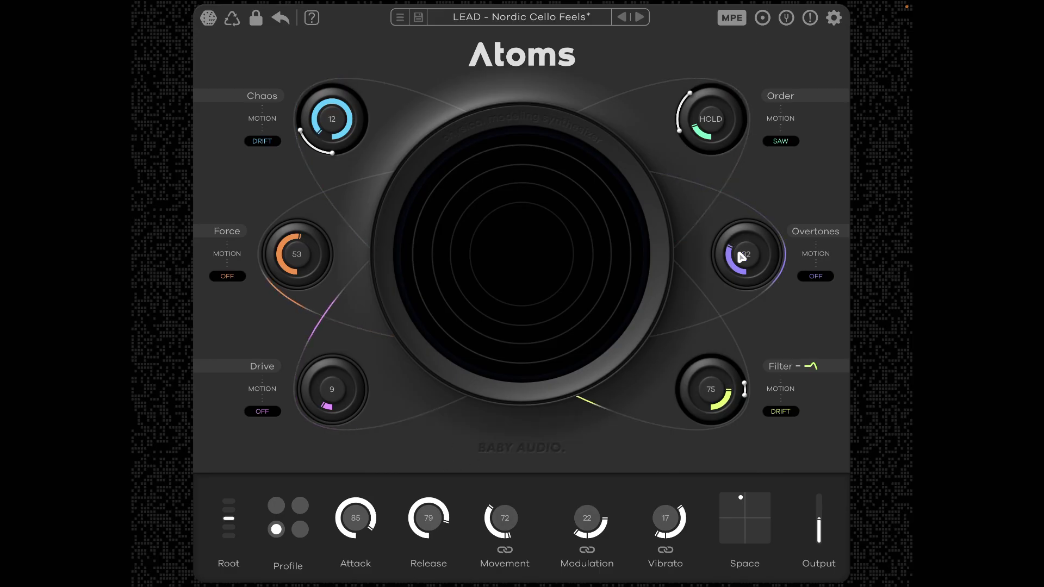
mouse_move(749, 253)
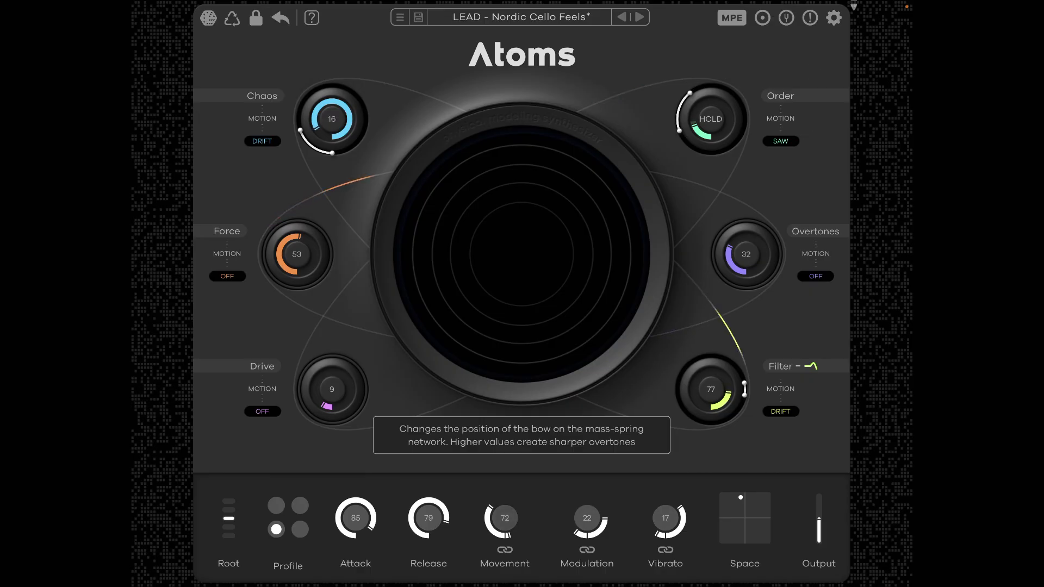
Switch the interface to the light theme and back to the dark theme
mouse_move(830, 23)
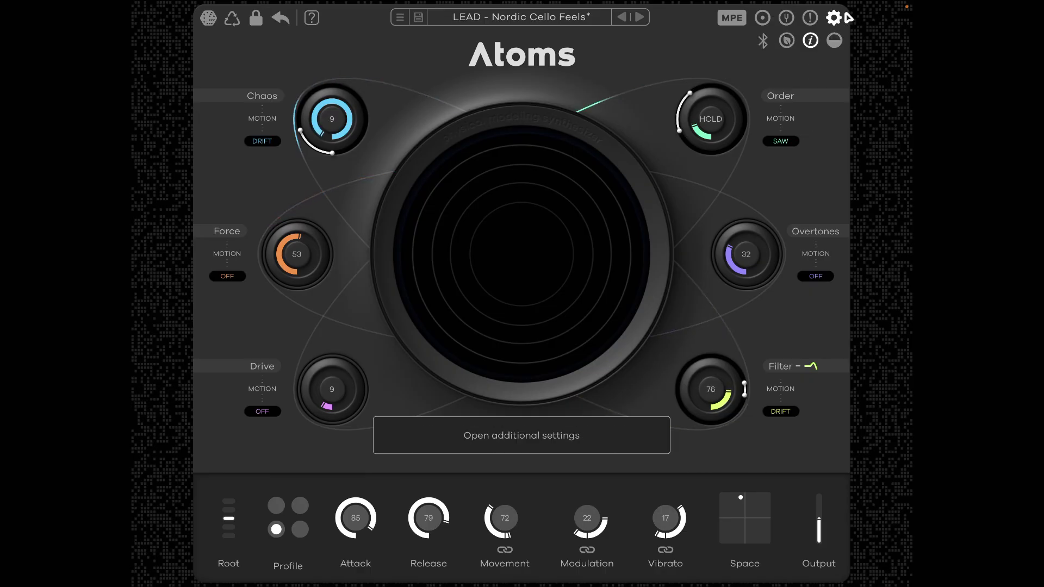
click(835, 42)
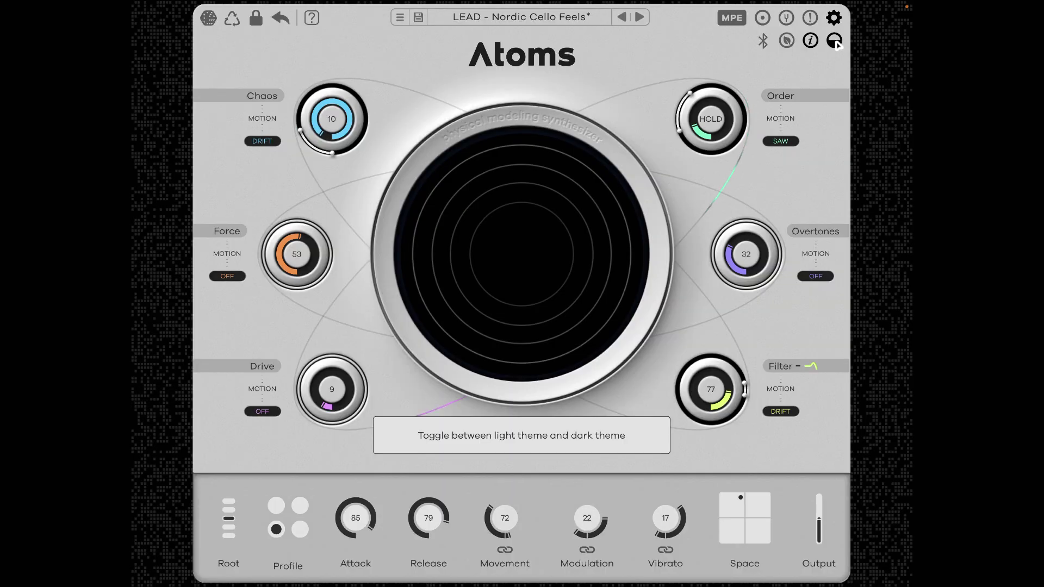
click(836, 43)
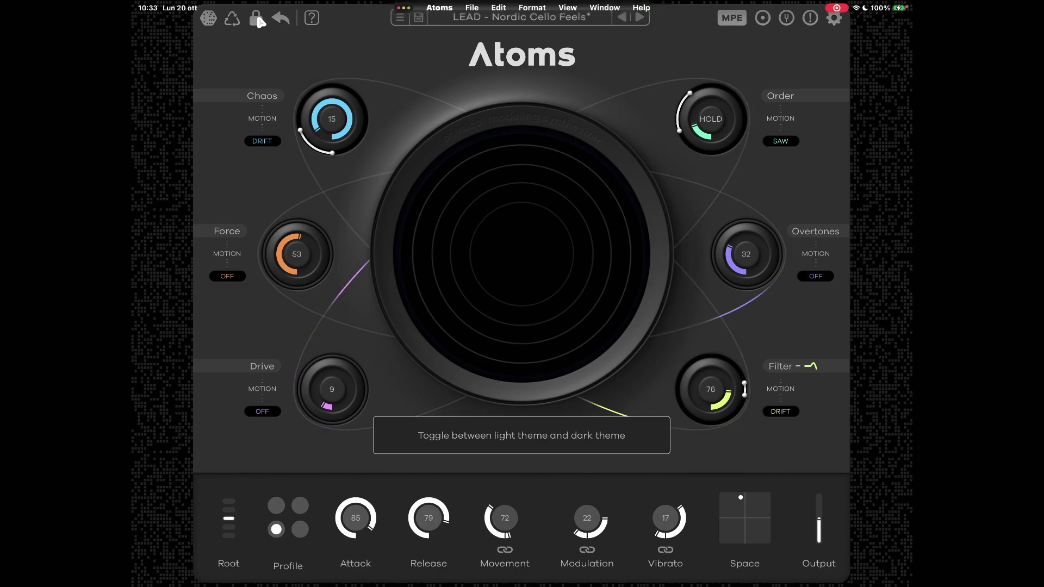
Create a variation of the current sound, and randomize the unlocked parameters
click(232, 18)
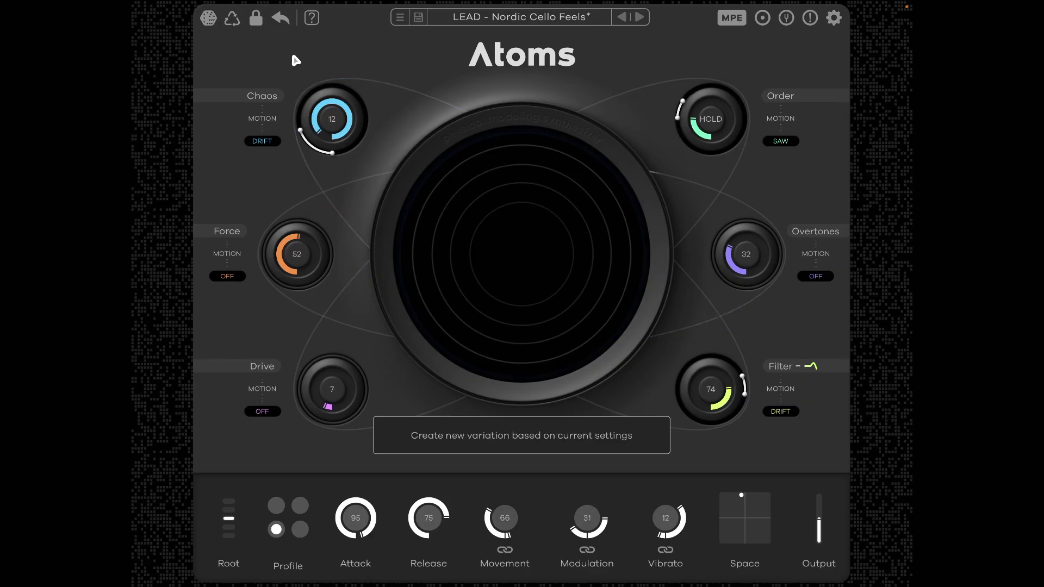
click(210, 18)
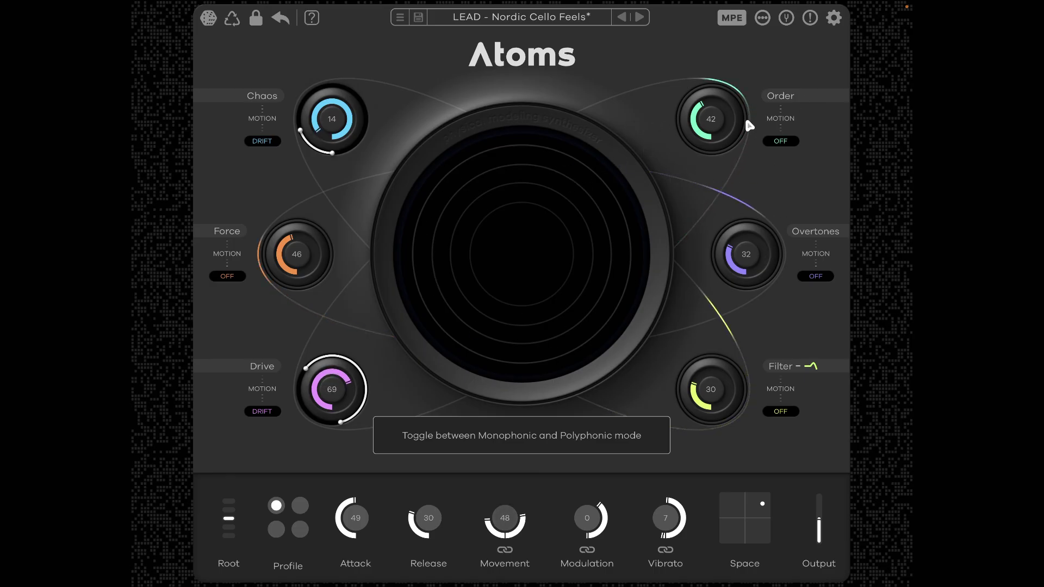
Raise Order to 47, and try several root octave transpositions, ending on +12
drag(734, 168, 728, 112)
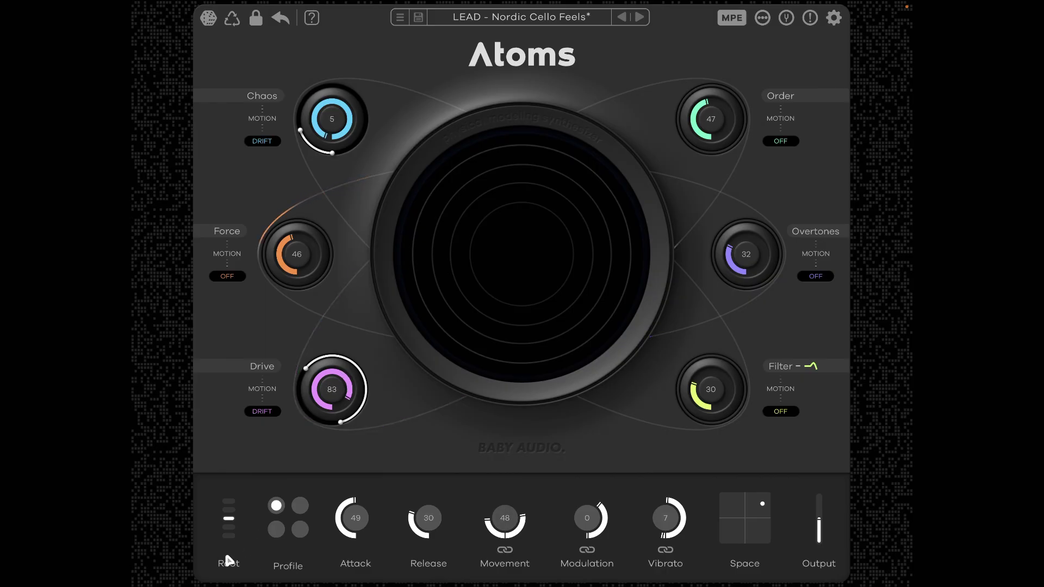
click(231, 509)
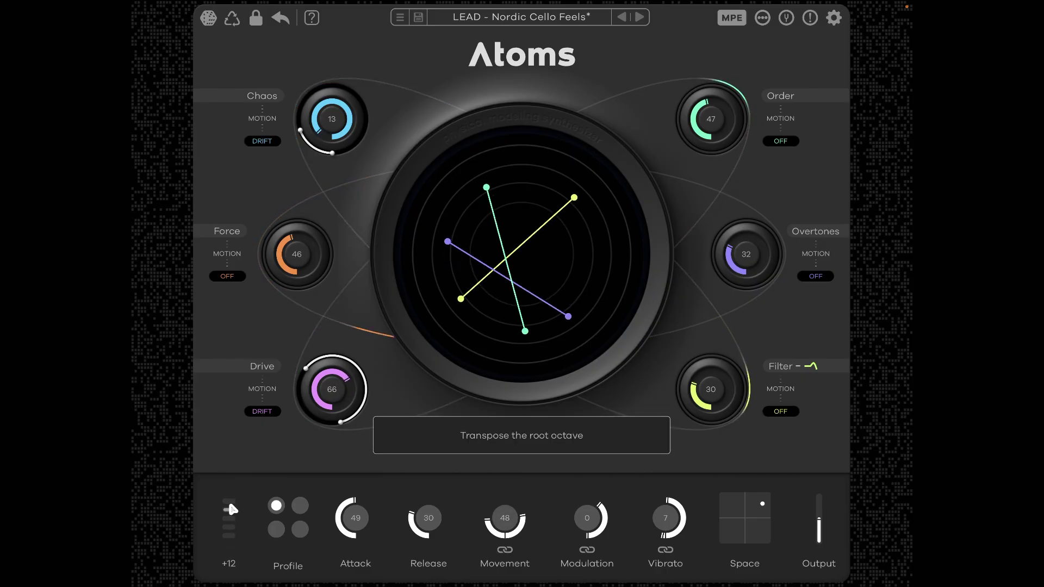
click(230, 529)
click(230, 535)
click(228, 509)
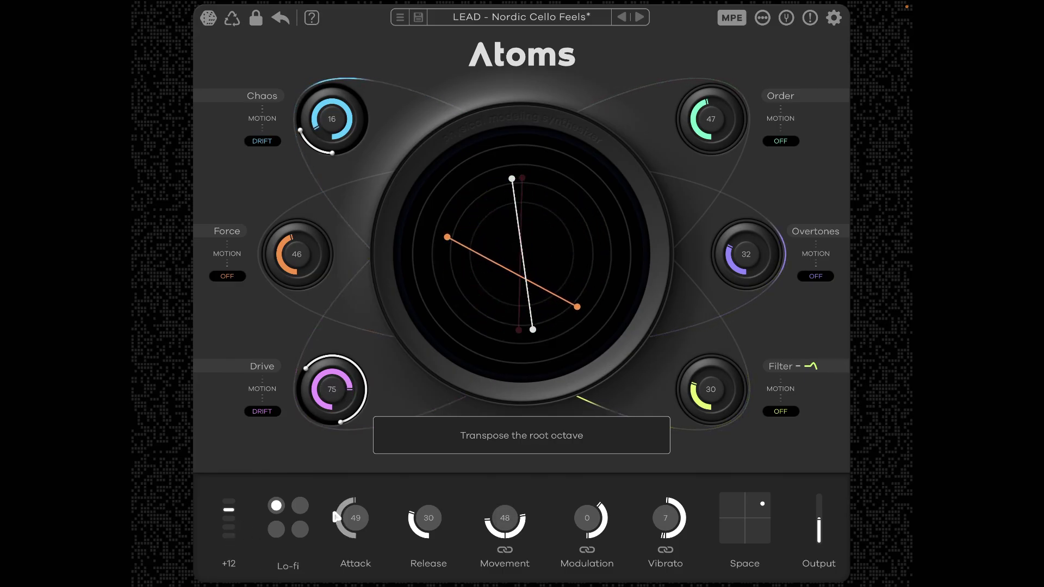
Change the mass-spring network profile to Inharmonic and from there to Lo-fi
click(300, 506)
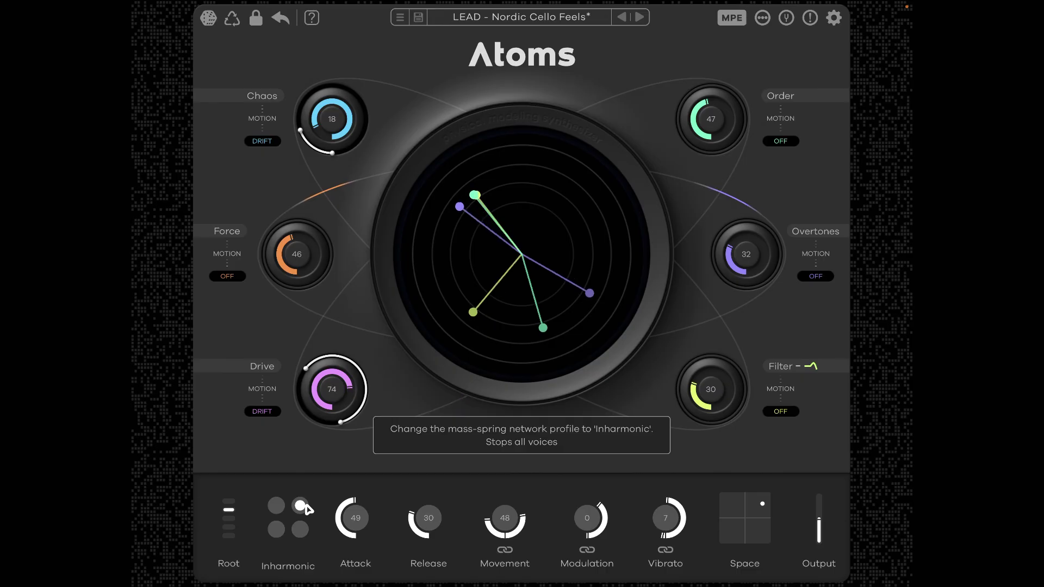
click(300, 529)
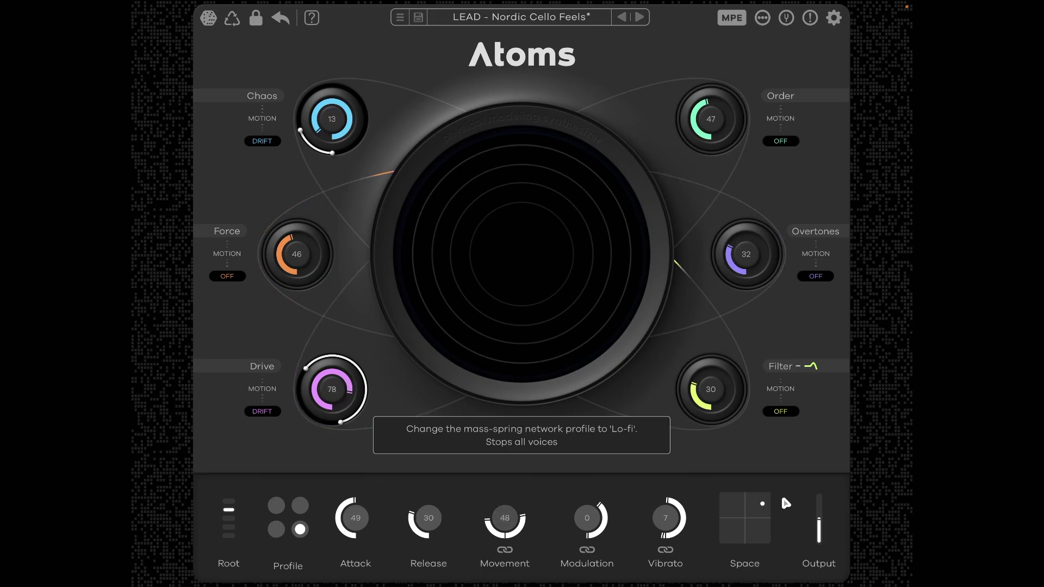
Move the Space reverb point to a high mix and a size slightly below centre, and randomize the unlocked parameters
right_click(753, 503)
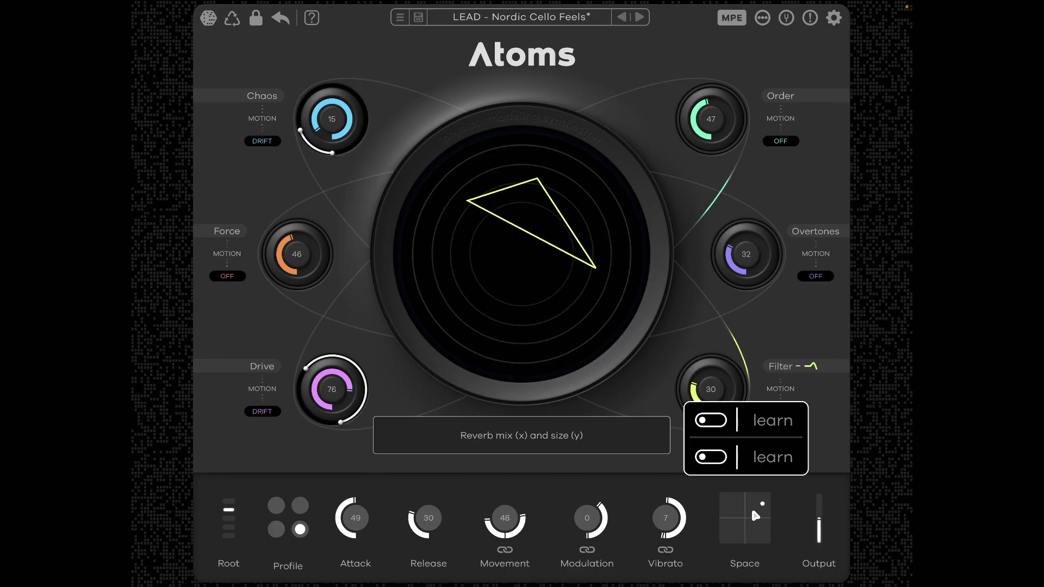
mouse_move(742, 512)
mouse_down()
mouse_move(732, 543)
mouse_move(752, 507)
mouse_move(722, 494)
mouse_move(742, 496)
mouse_move(759, 524)
mouse_up()
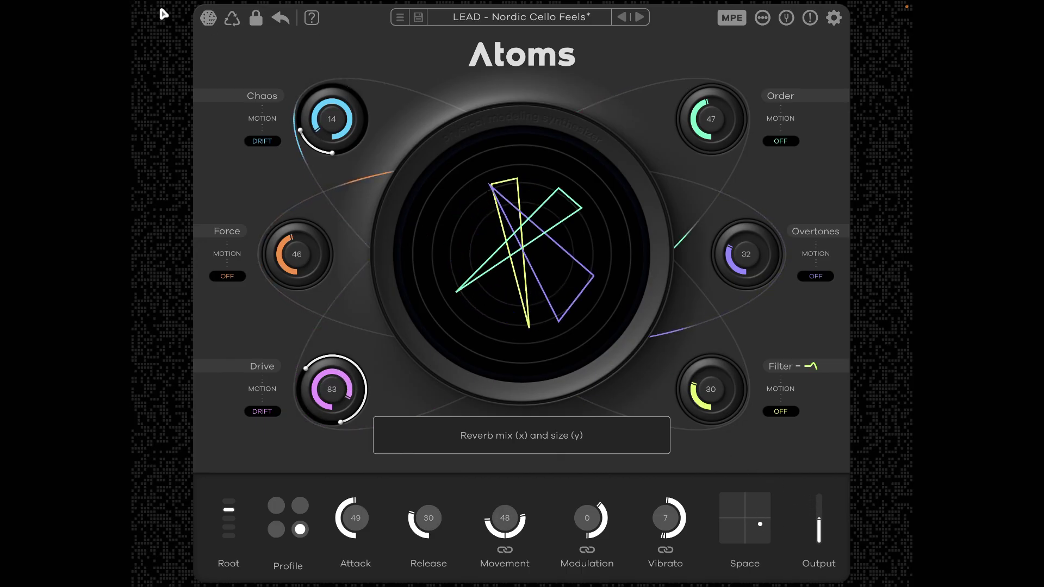
click(208, 17)
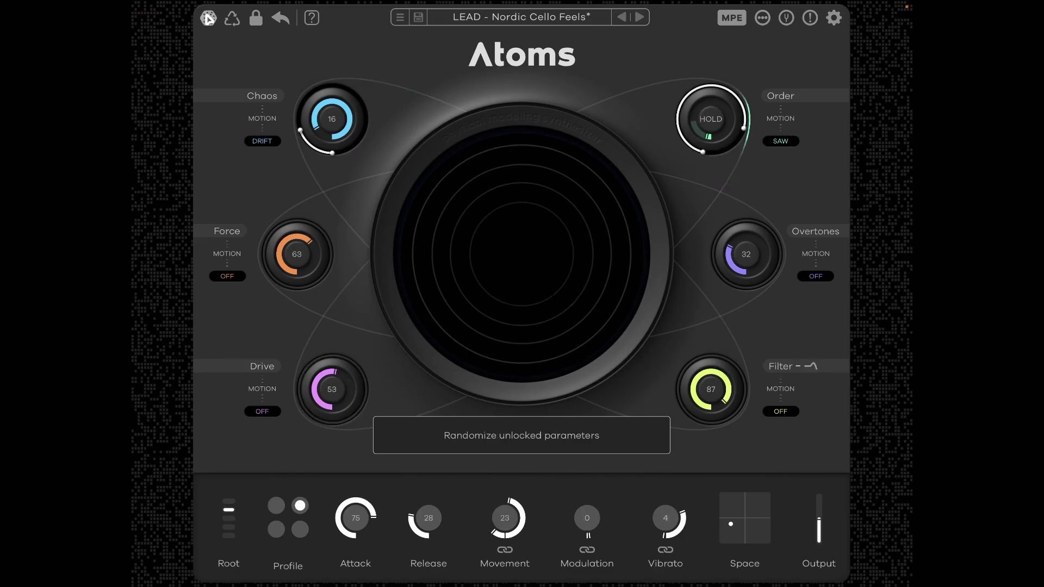